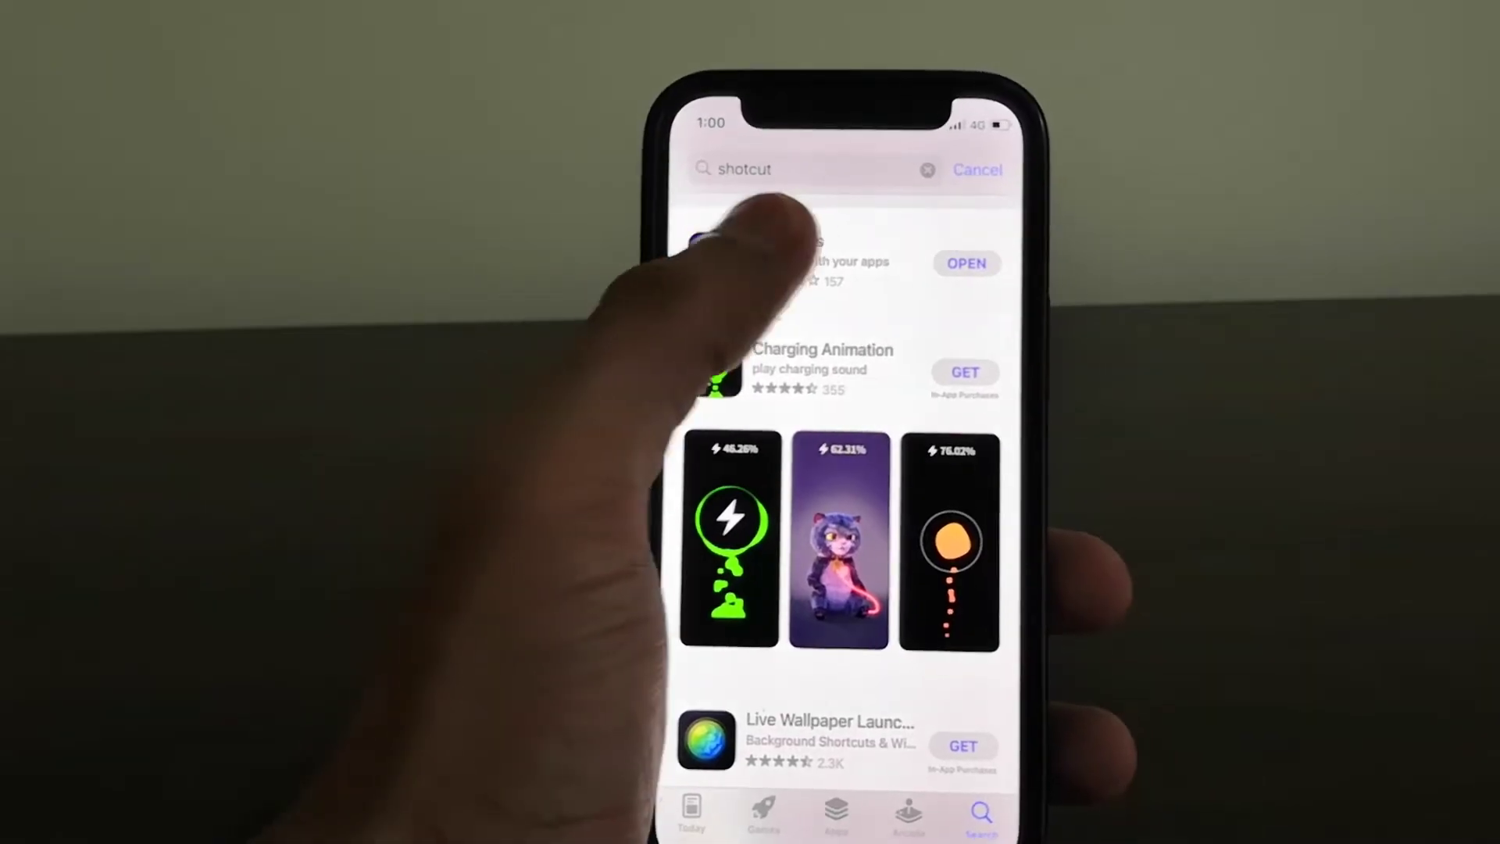
Step: Browse the Shortcuts App Store page and its screenshots, then launch the app
{"action": "left_click", "coordinate": [820, 240]}
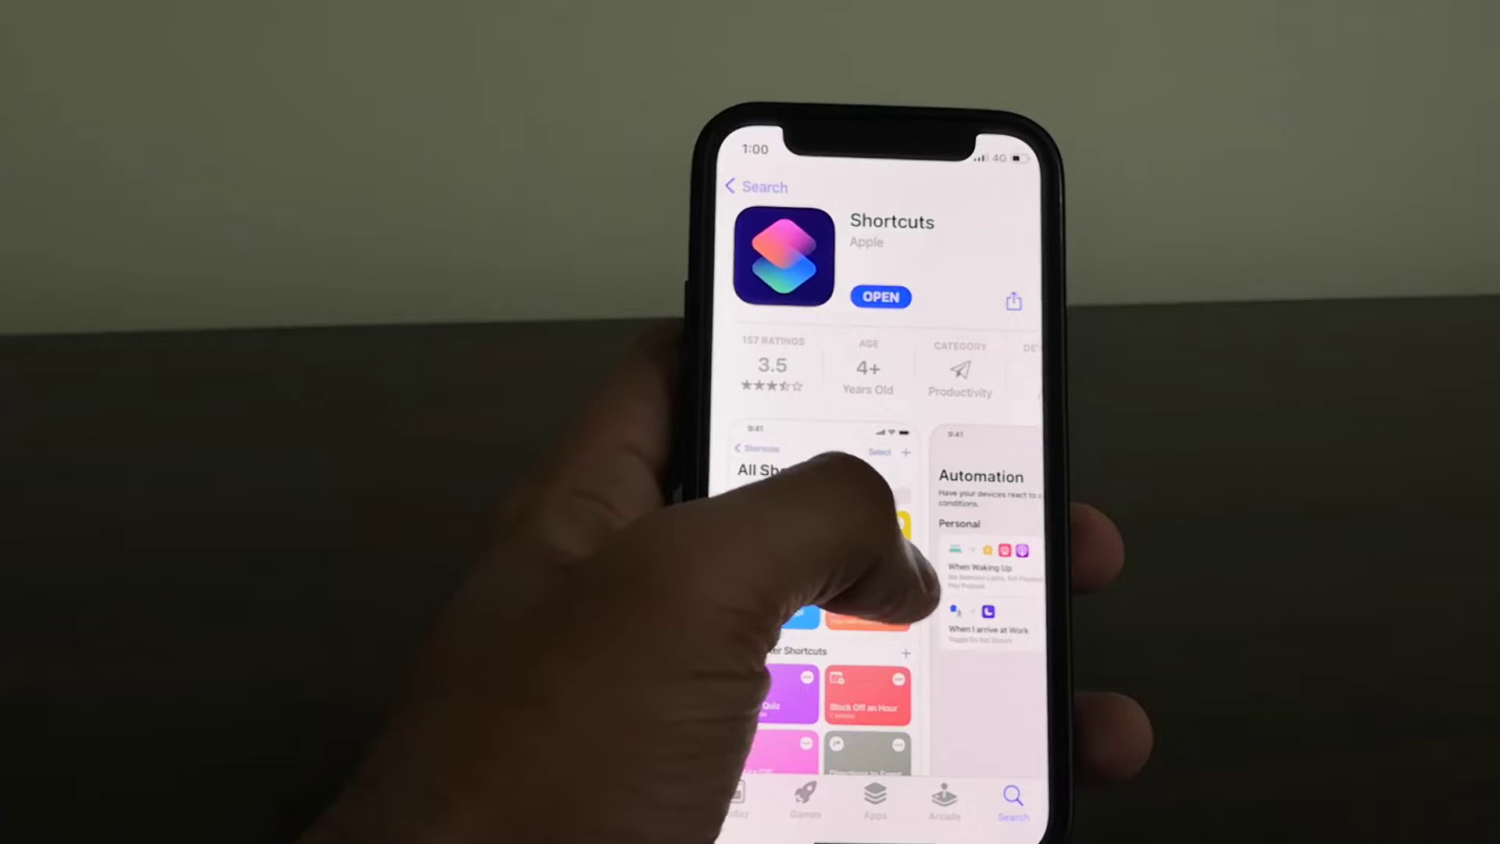
{"action": "left_click_drag", "start_coordinate": [927, 587], "coordinate": [721, 534]}
{"action": "mouse_move", "coordinate": [914, 528]}
{"action": "left_mouse_down"}
{"action": "mouse_move", "coordinate": [727, 516]}
{"action": "mouse_move", "coordinate": [927, 539]}
{"action": "left_mouse_up"}
{"action": "left_click_drag", "start_coordinate": [751, 527], "coordinate": [927, 517]}
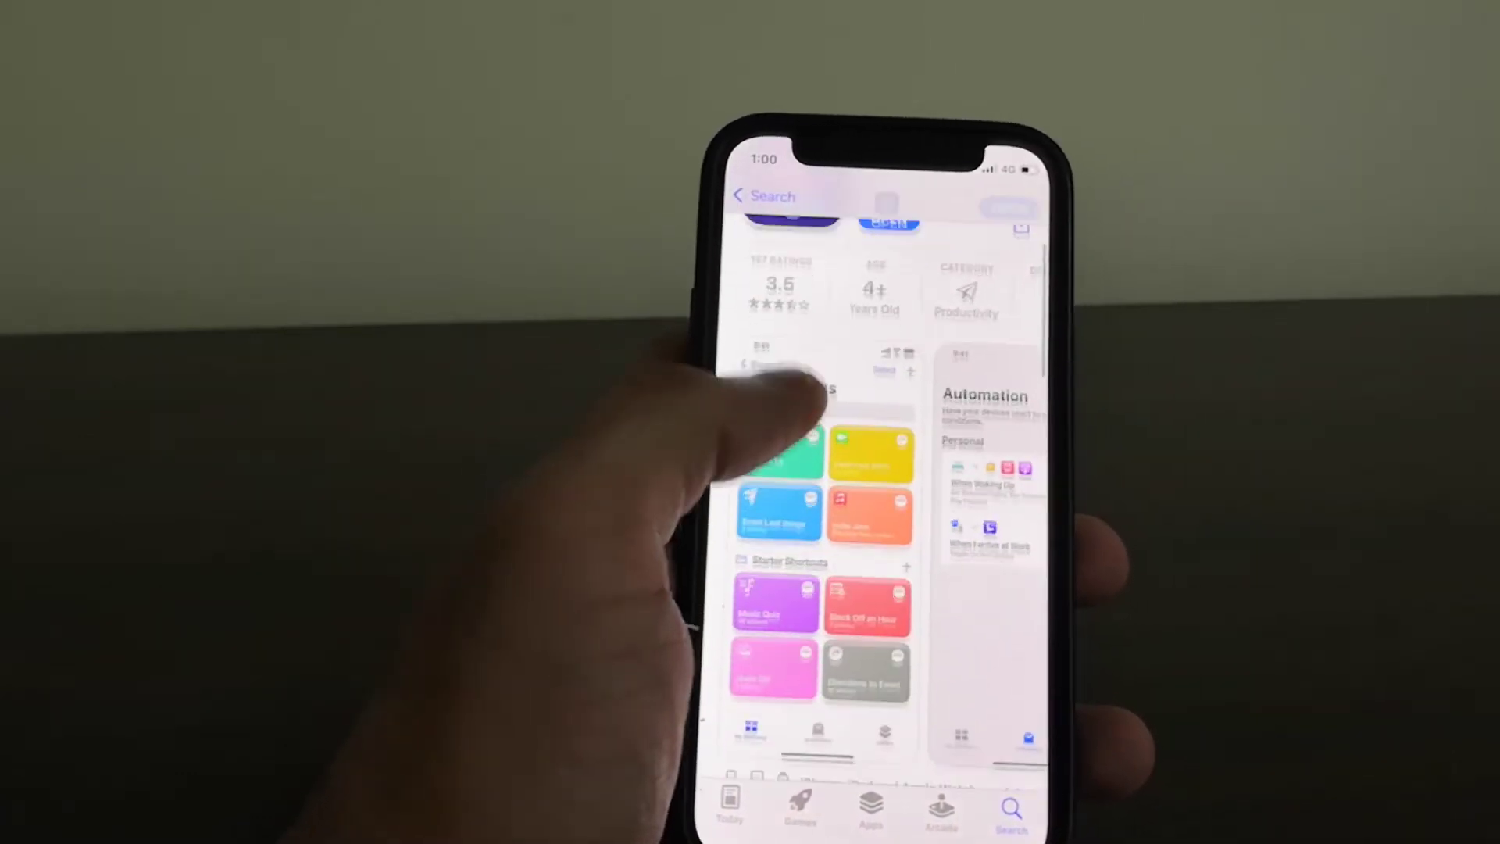
{"action": "scroll", "coordinate": [821, 387], "scroll_direction": "up", "scroll_amount": 5}
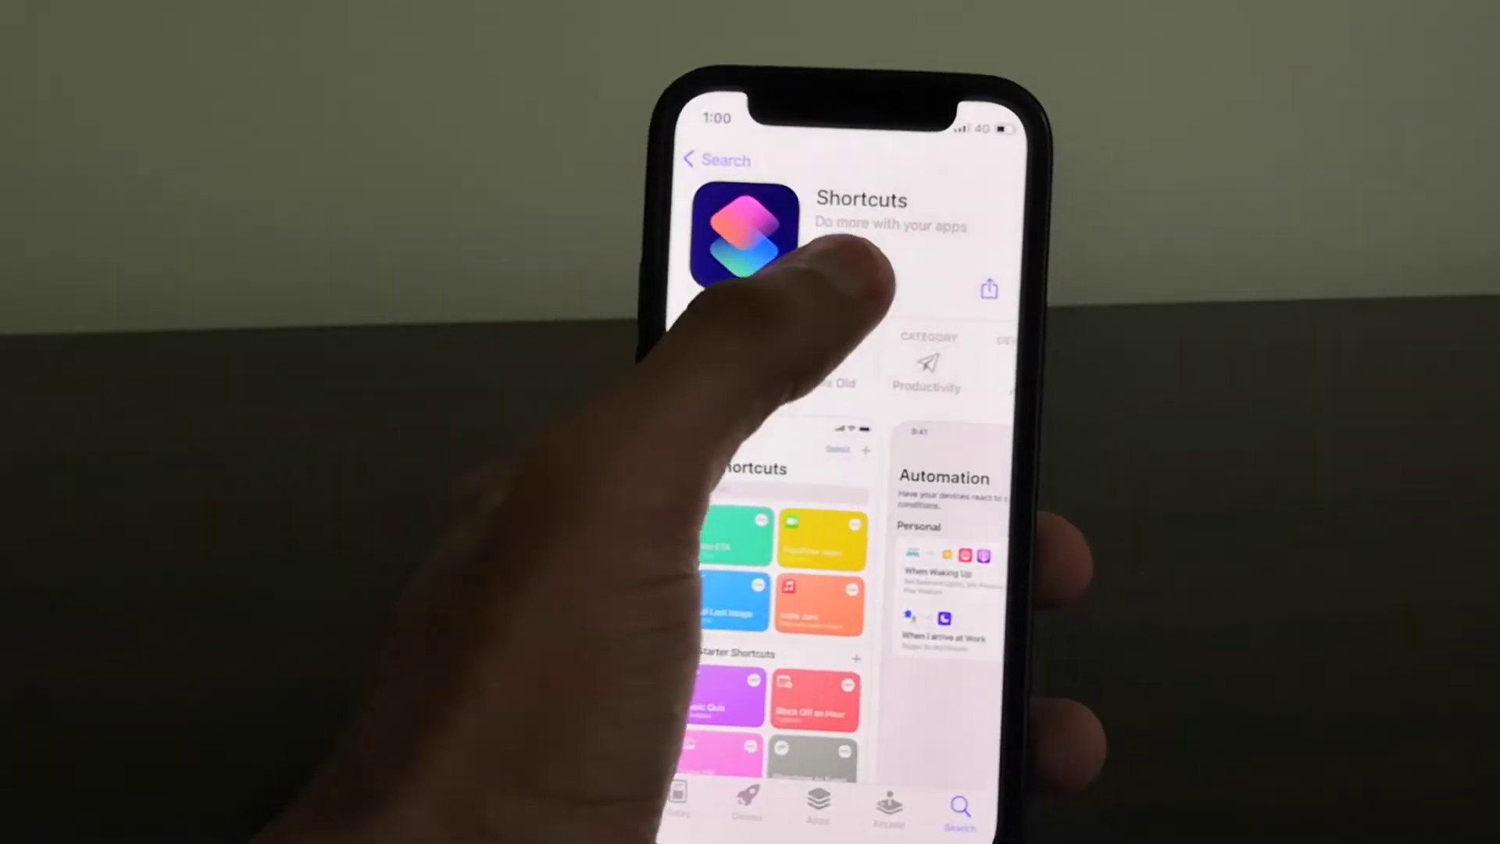
{"action": "left_click", "coordinate": [857, 288]}
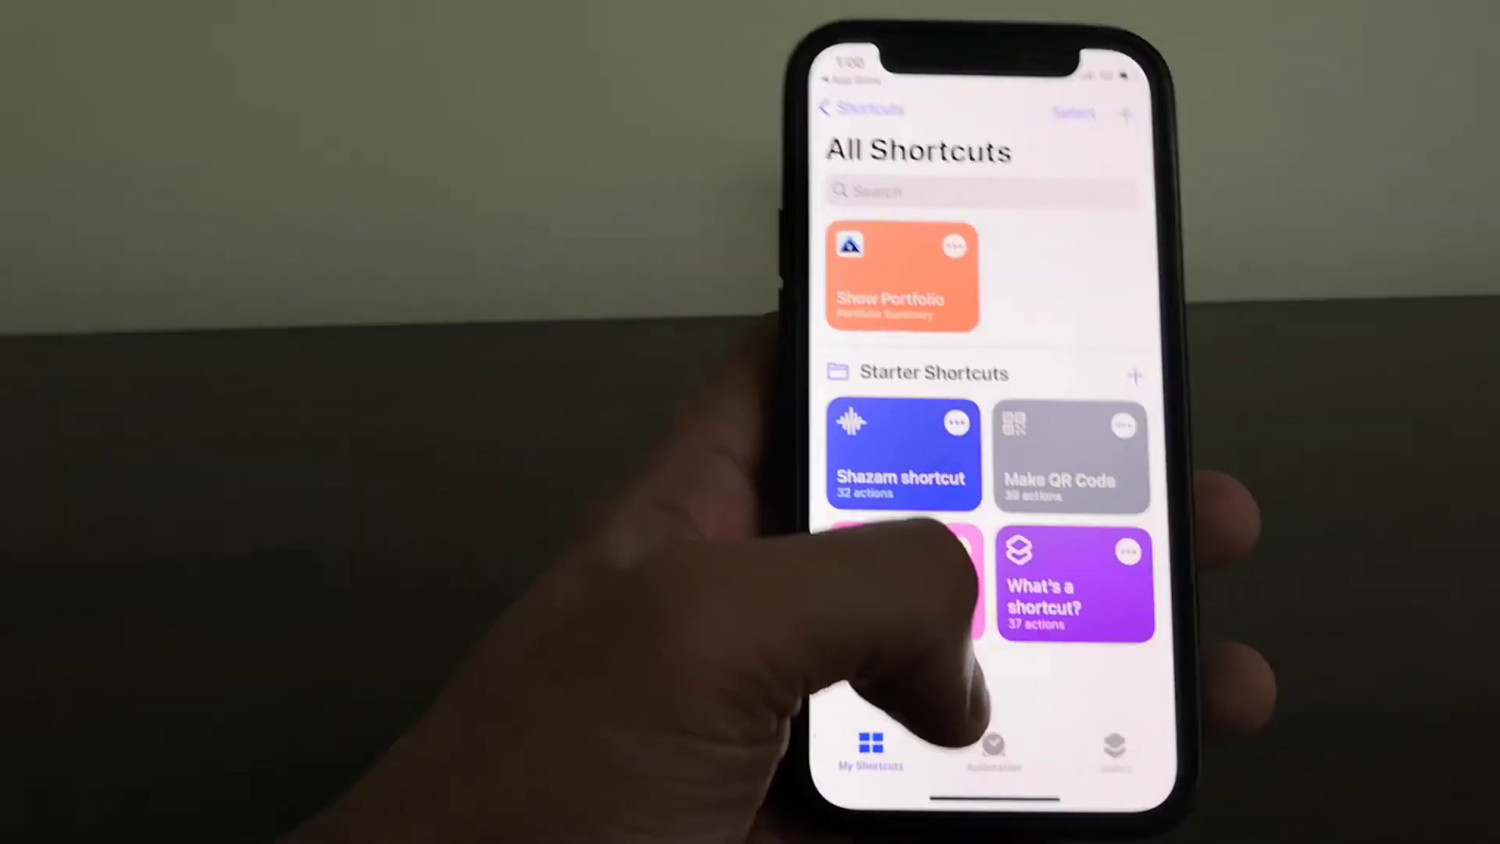
Step: Switch to the Automation section and dismiss the incoming notification banner
{"action": "left_click", "coordinate": [996, 775]}
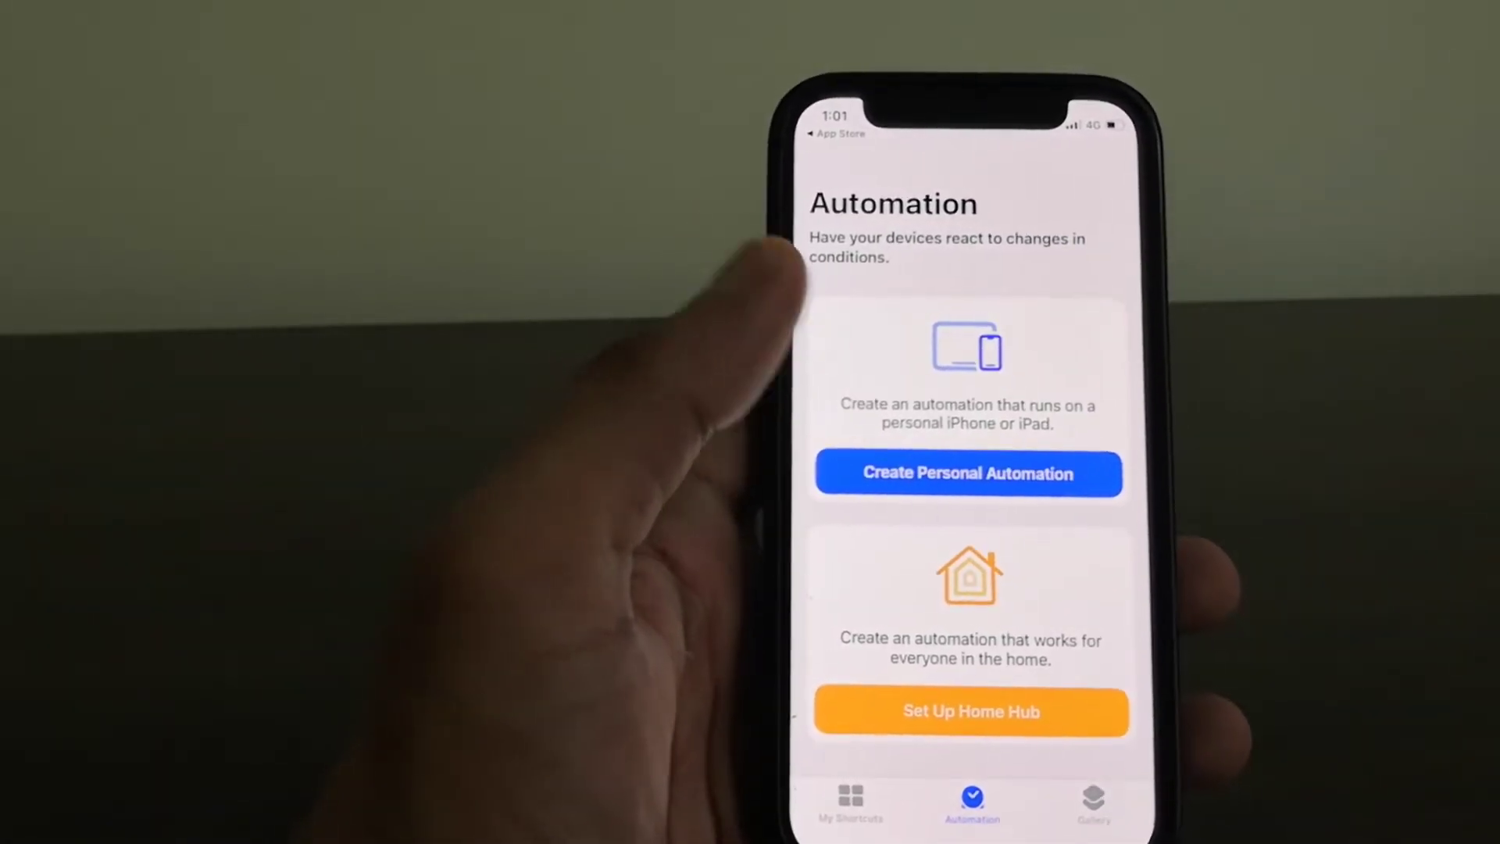
{"action": "scroll", "coordinate": [890, 505], "scroll_direction": "down", "scroll_amount": 2}
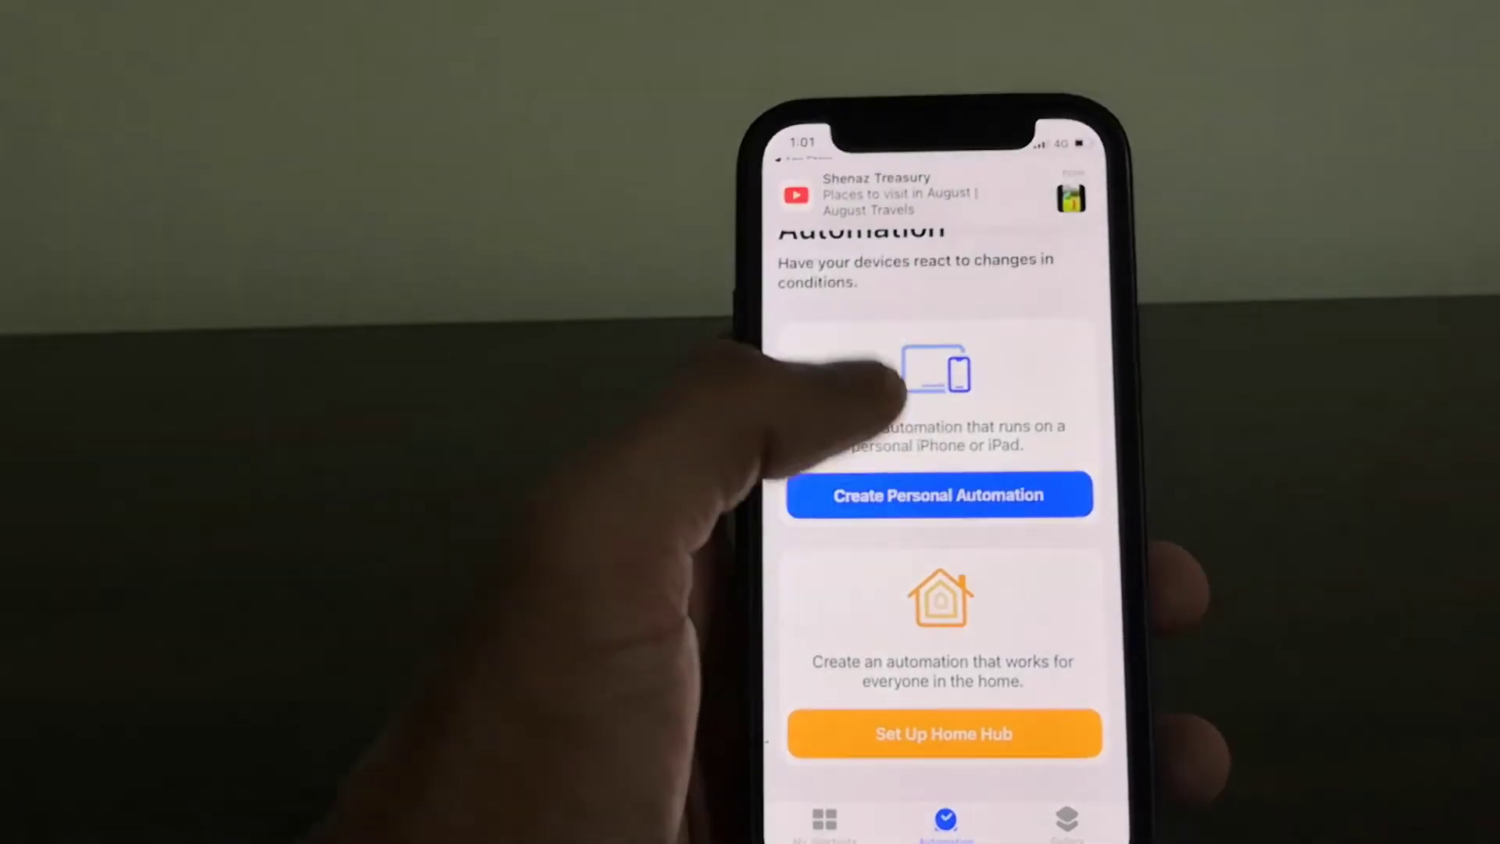
{"action": "left_click_drag", "start_coordinate": [903, 187], "coordinate": [874, 135]}
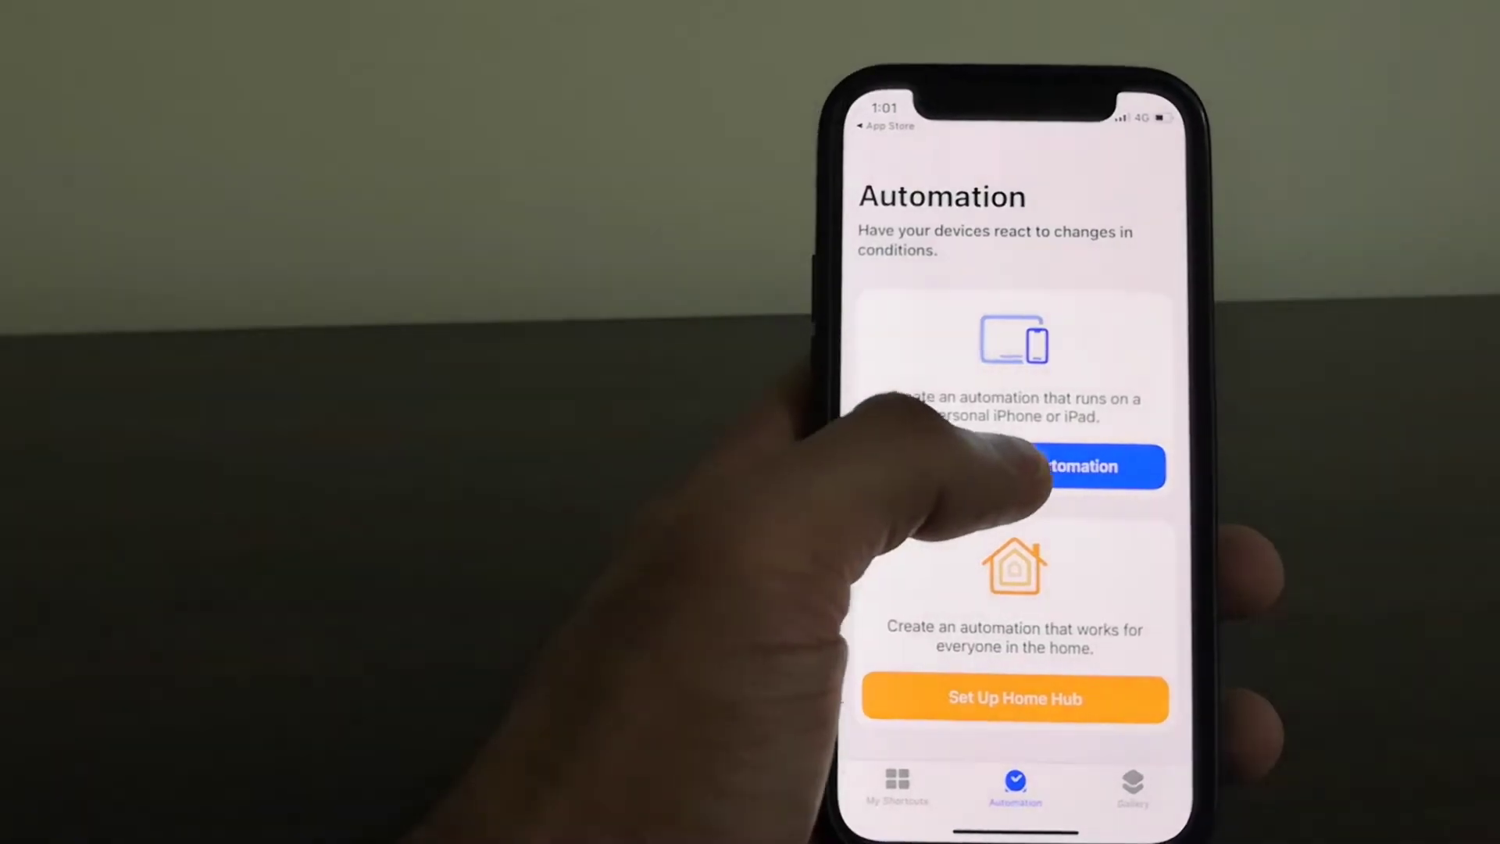
Step: Create a Time of Day personal automation that repeats daily at 2:00 PM
{"action": "left_click", "coordinate": [996, 474]}
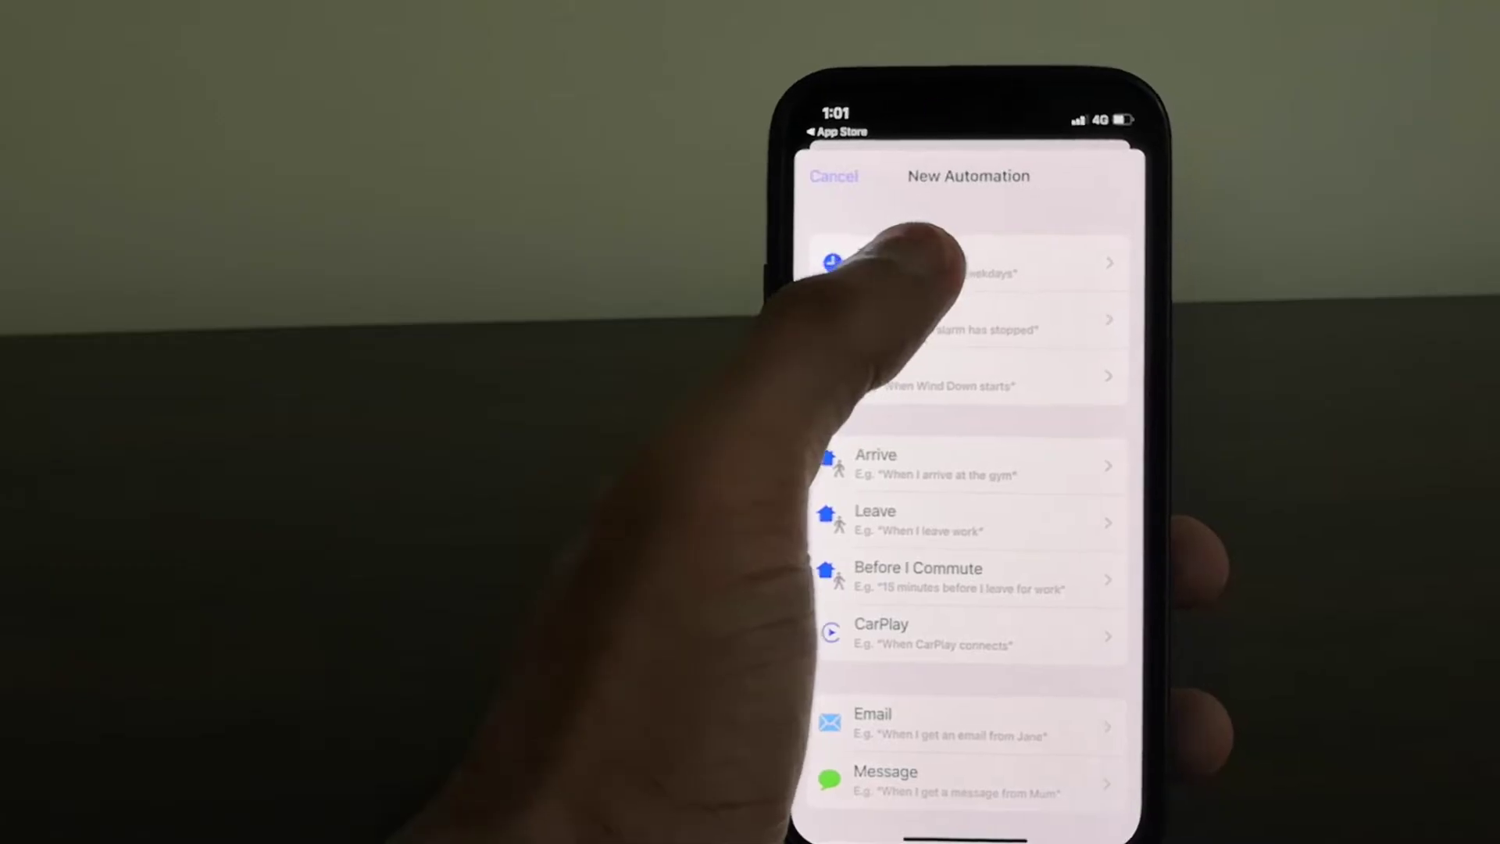
{"action": "left_click", "coordinate": [903, 261]}
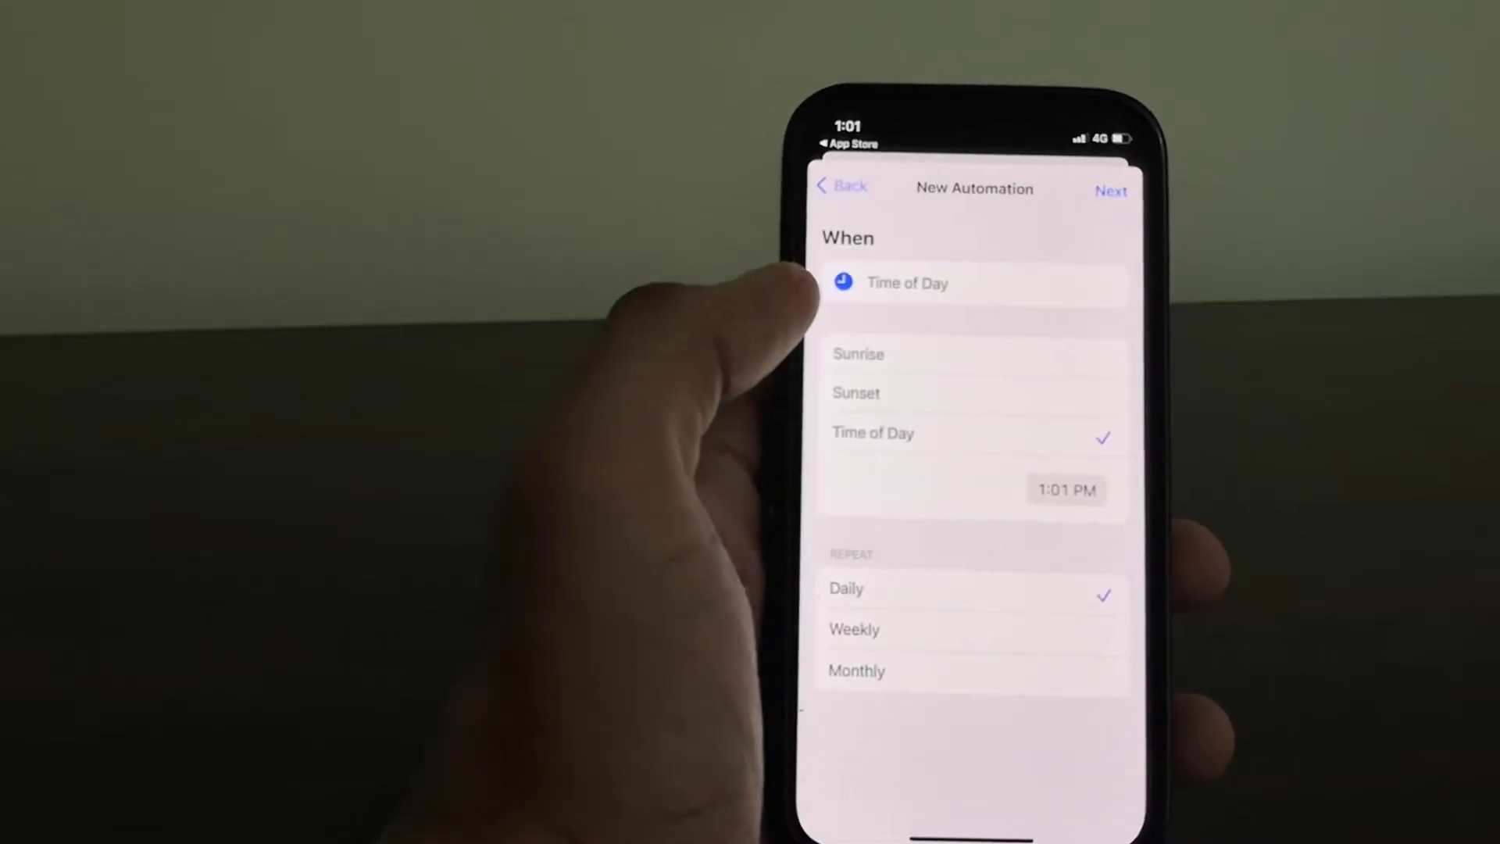
{"action": "left_click", "coordinate": [1066, 490]}
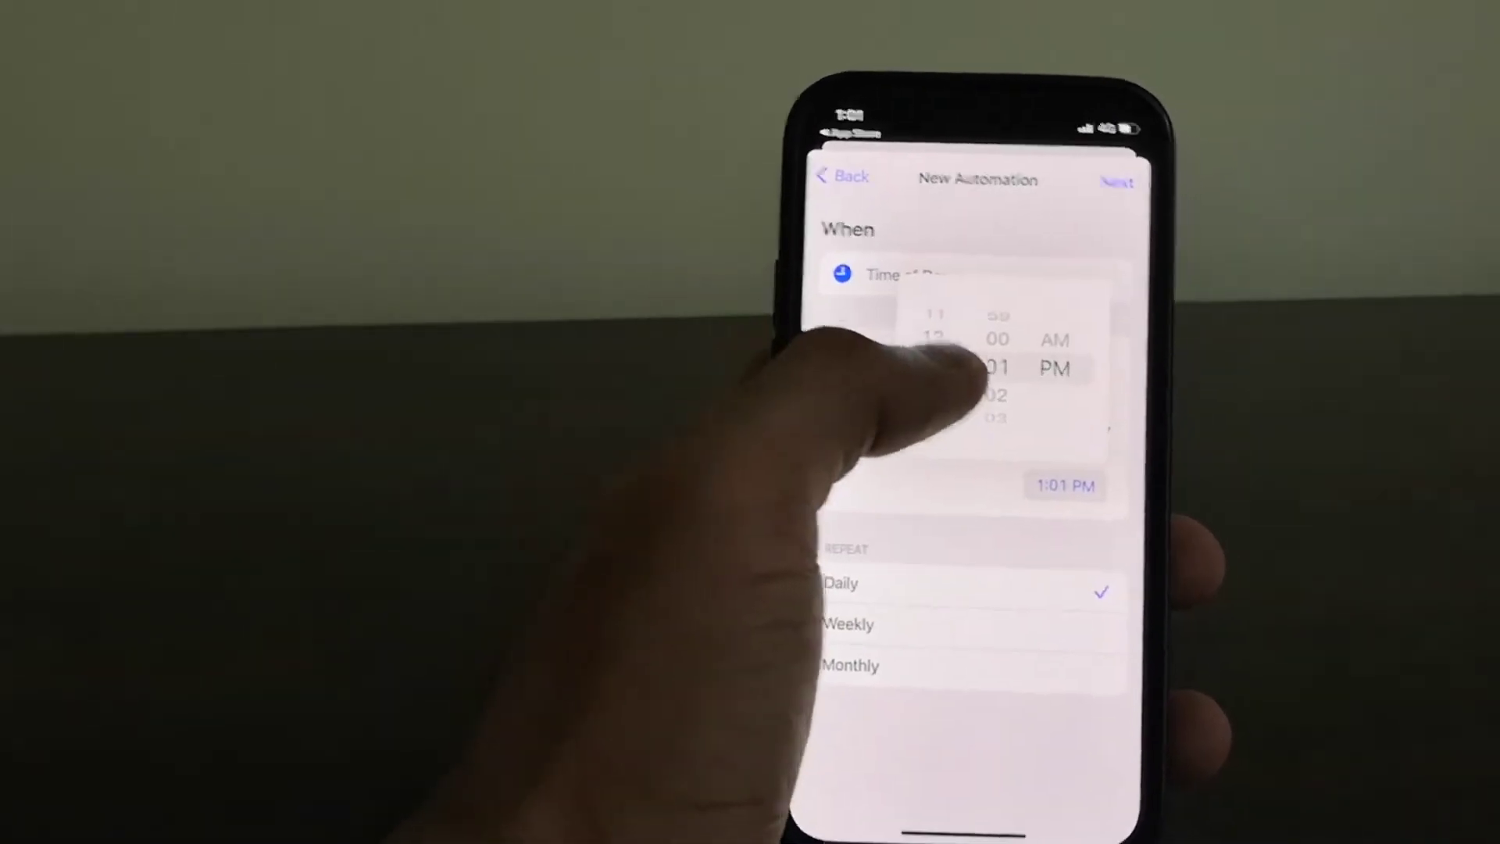
{"action": "left_click_drag", "start_coordinate": [932, 400], "coordinate": [932, 351]}
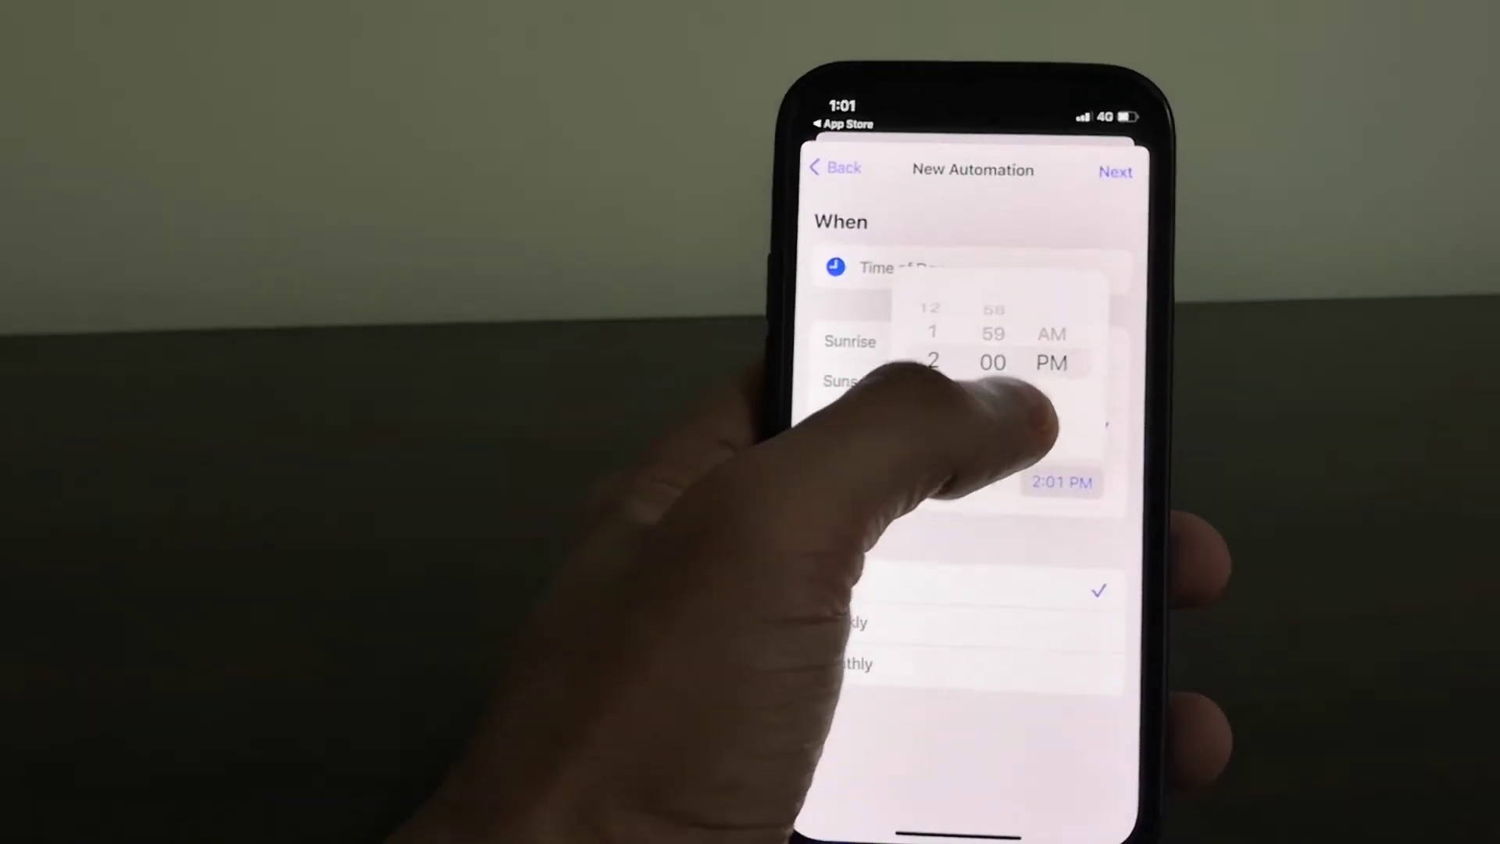
{"action": "left_click", "coordinate": [996, 610]}
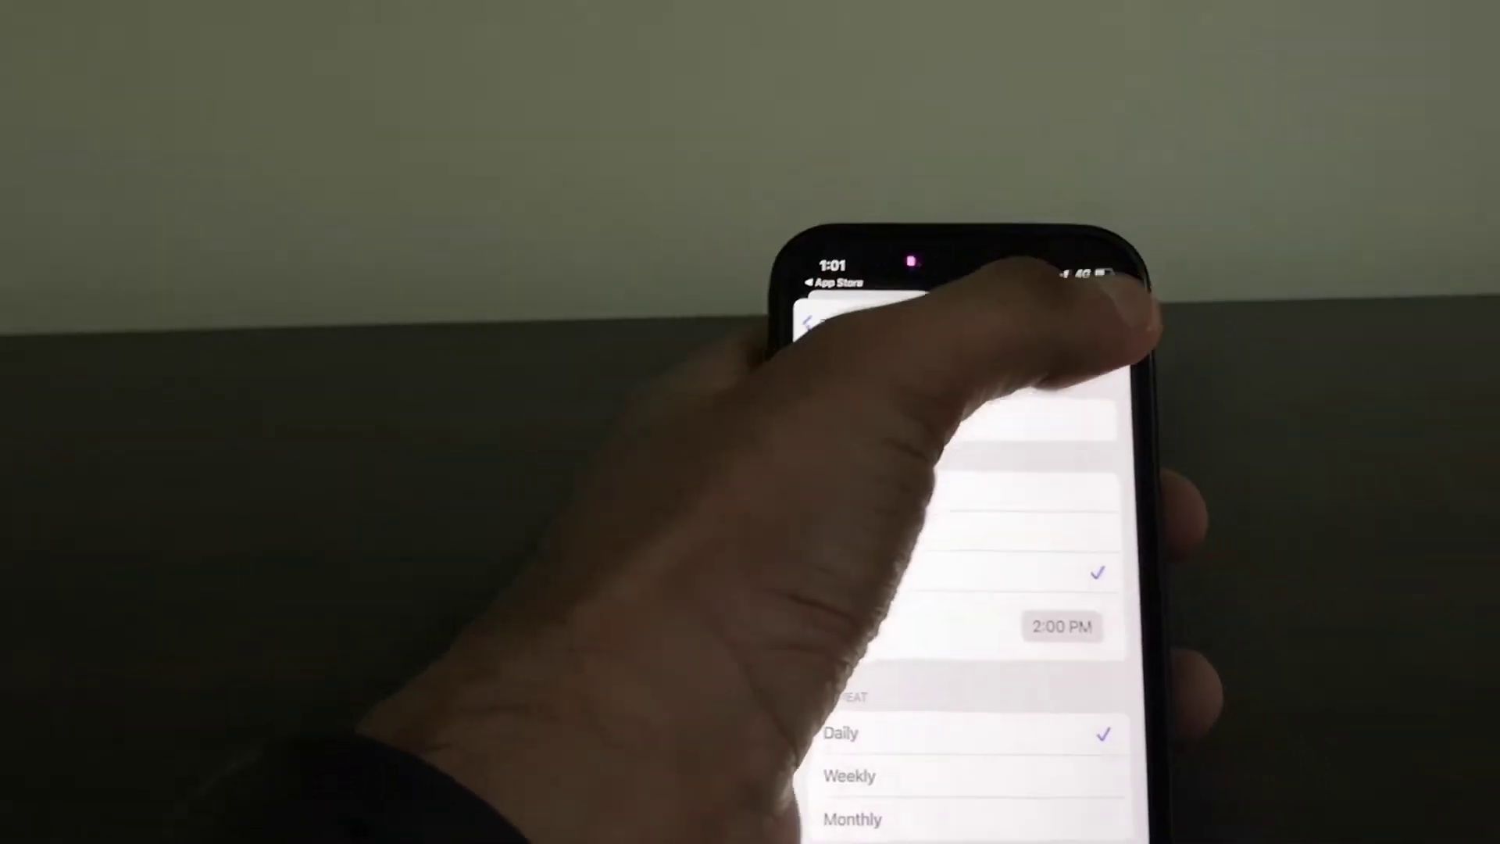
{"action": "left_click", "coordinate": [1077, 339]}
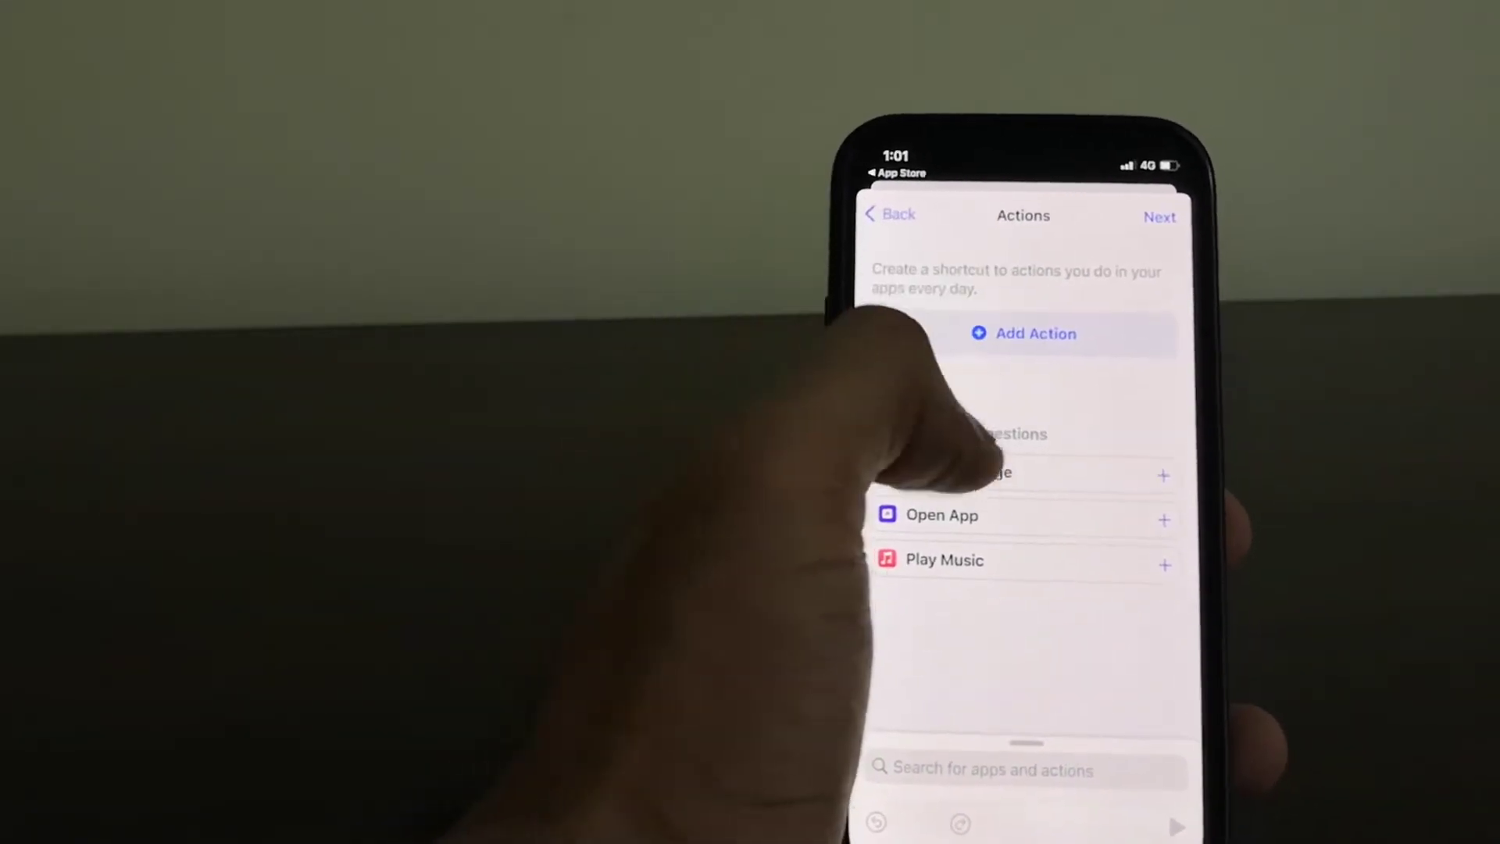
Step: Add a Send Message action to the automation from the actions browser
{"action": "left_click", "coordinate": [1023, 333]}
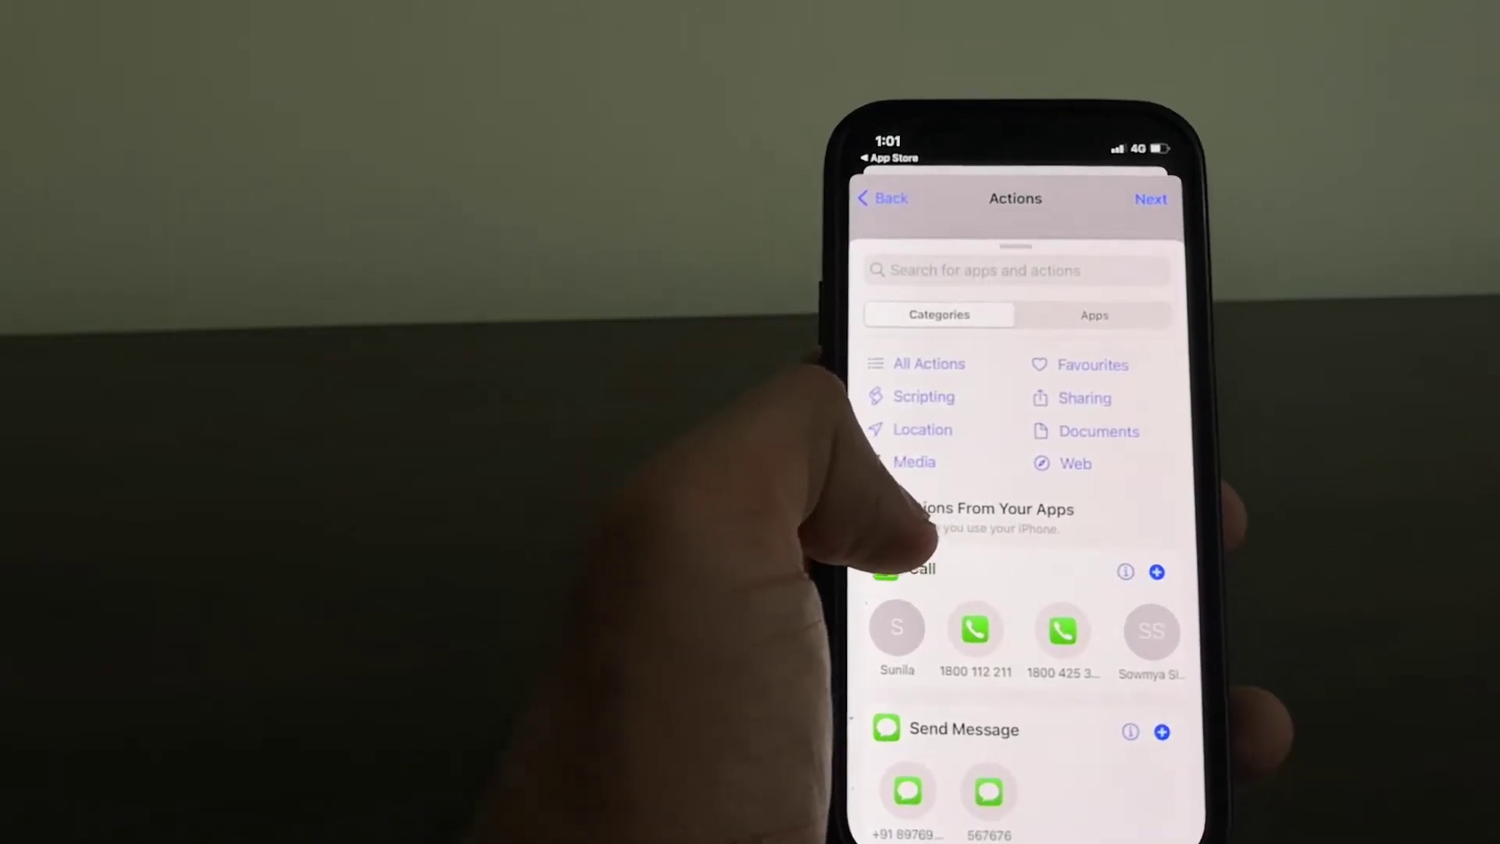
{"action": "mouse_move", "coordinate": [944, 515]}
{"action": "left_mouse_down"}
{"action": "mouse_move", "coordinate": [886, 393]}
{"action": "mouse_move", "coordinate": [877, 294]}
{"action": "mouse_move", "coordinate": [820, 515]}
{"action": "left_mouse_up"}
{"action": "left_click_drag", "start_coordinate": [904, 402], "coordinate": [879, 528]}
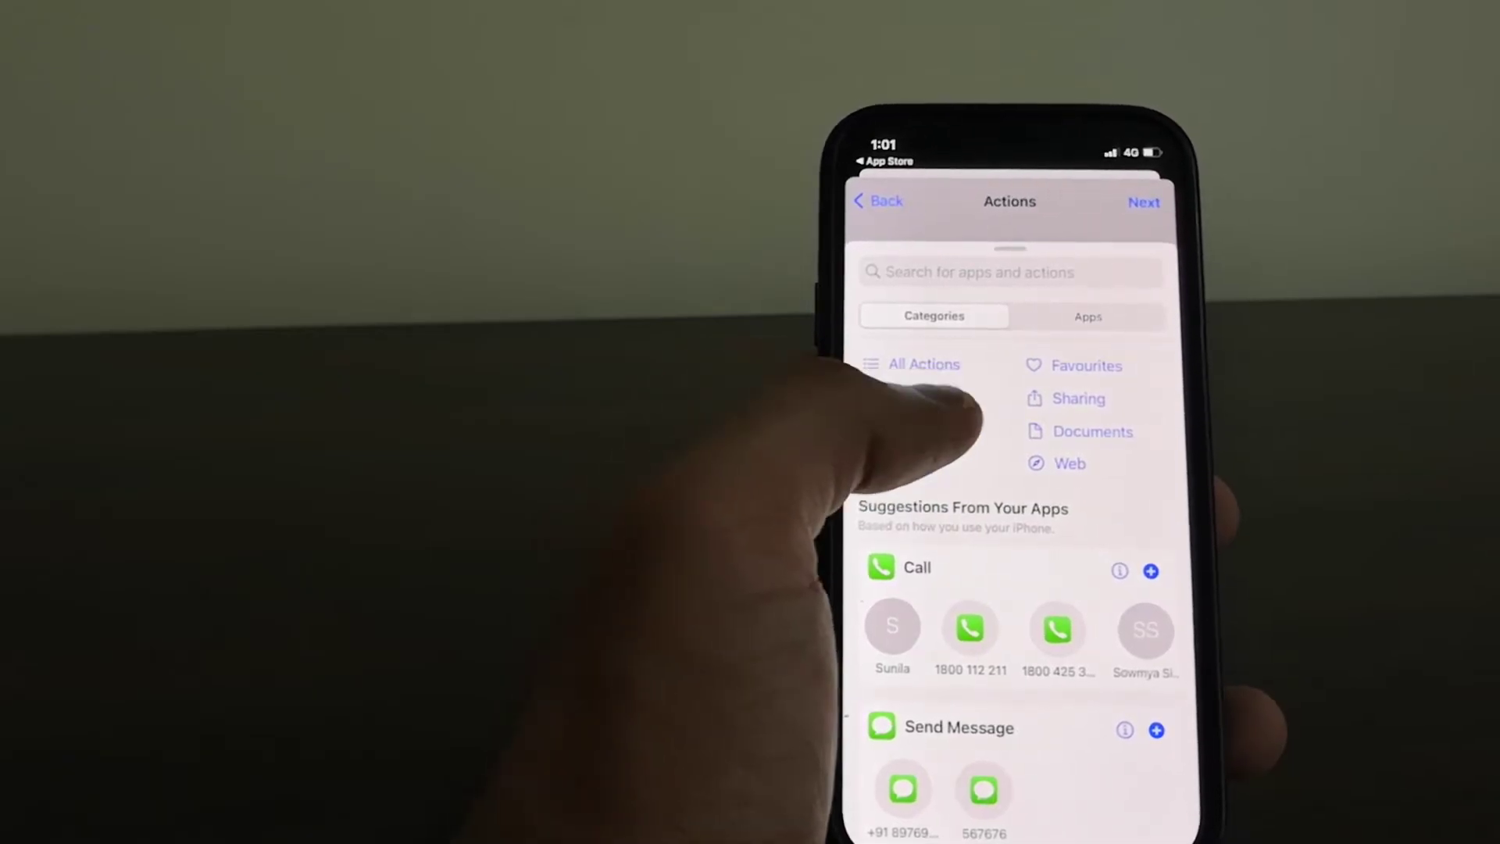
{"action": "left_click_drag", "start_coordinate": [962, 405], "coordinate": [938, 571]}
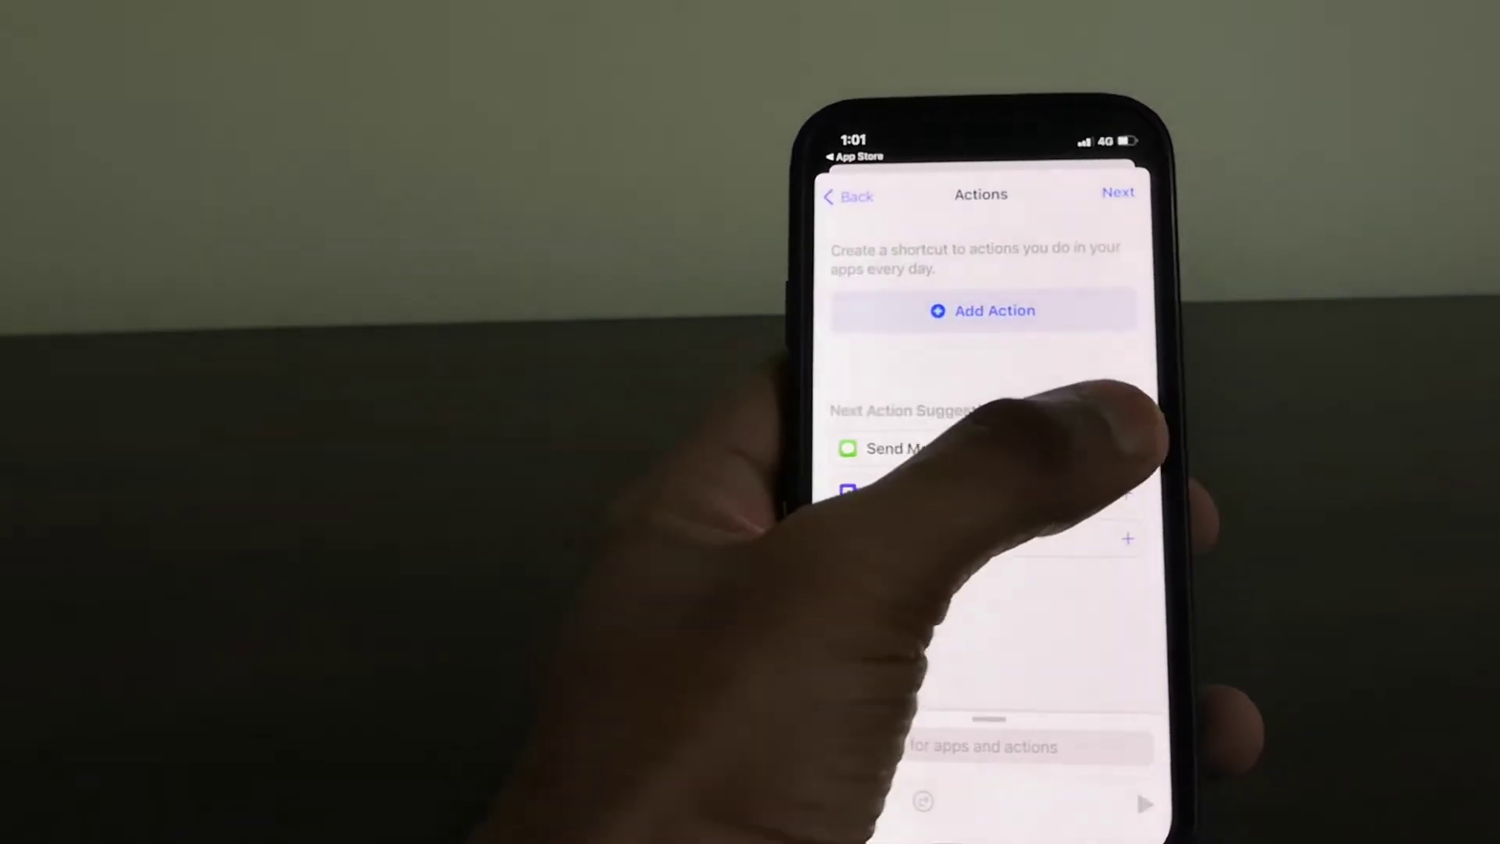
{"action": "left_click", "coordinate": [938, 443]}
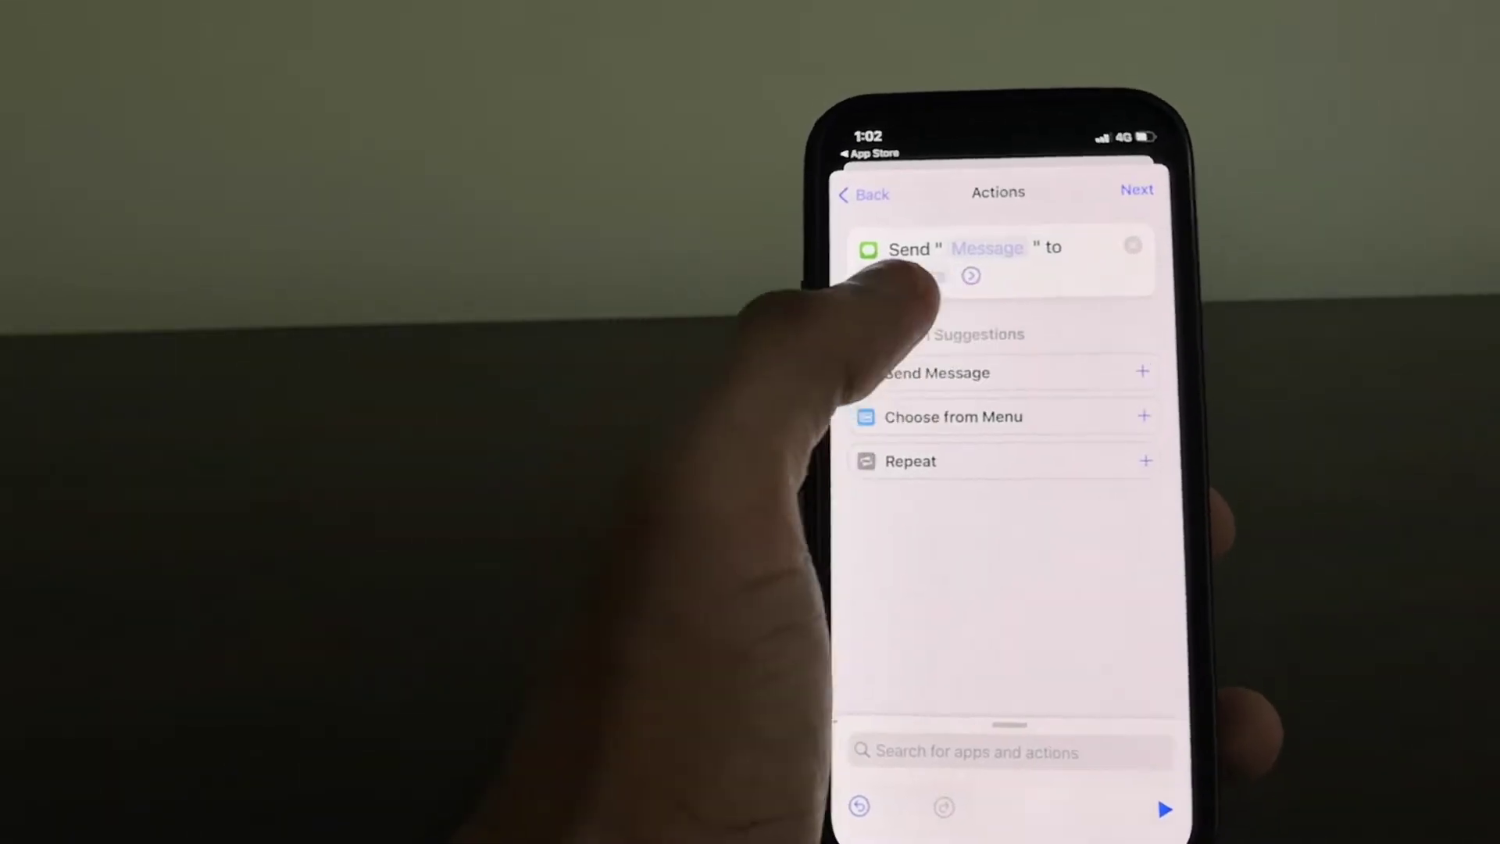
Step: Search '121' in the To: field and pick CUSTOMER CARE as recipient
{"action": "left_click", "coordinate": [927, 268]}
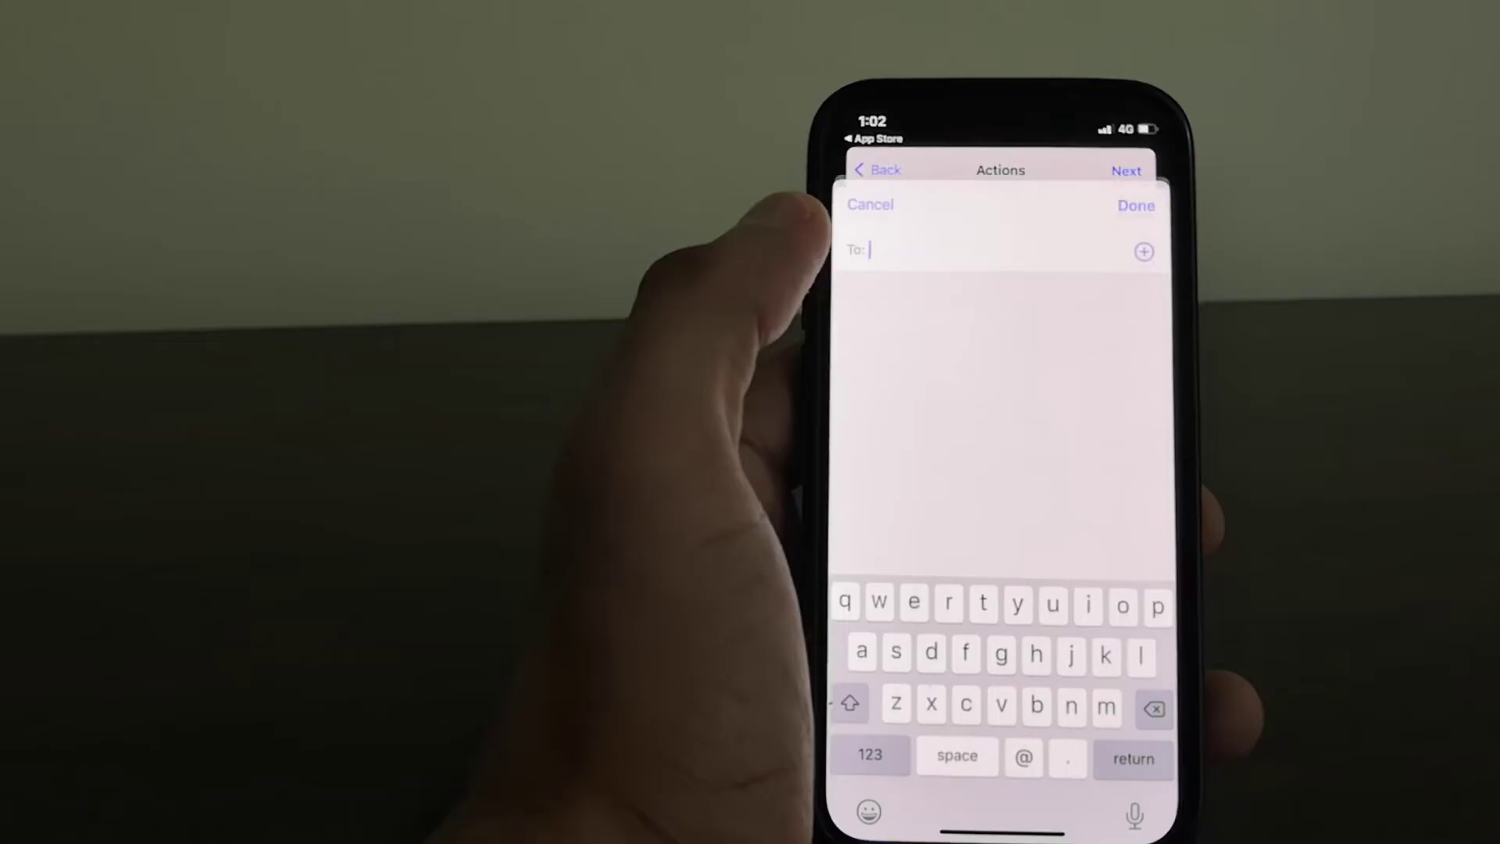
{"action": "left_click", "coordinate": [960, 723]}
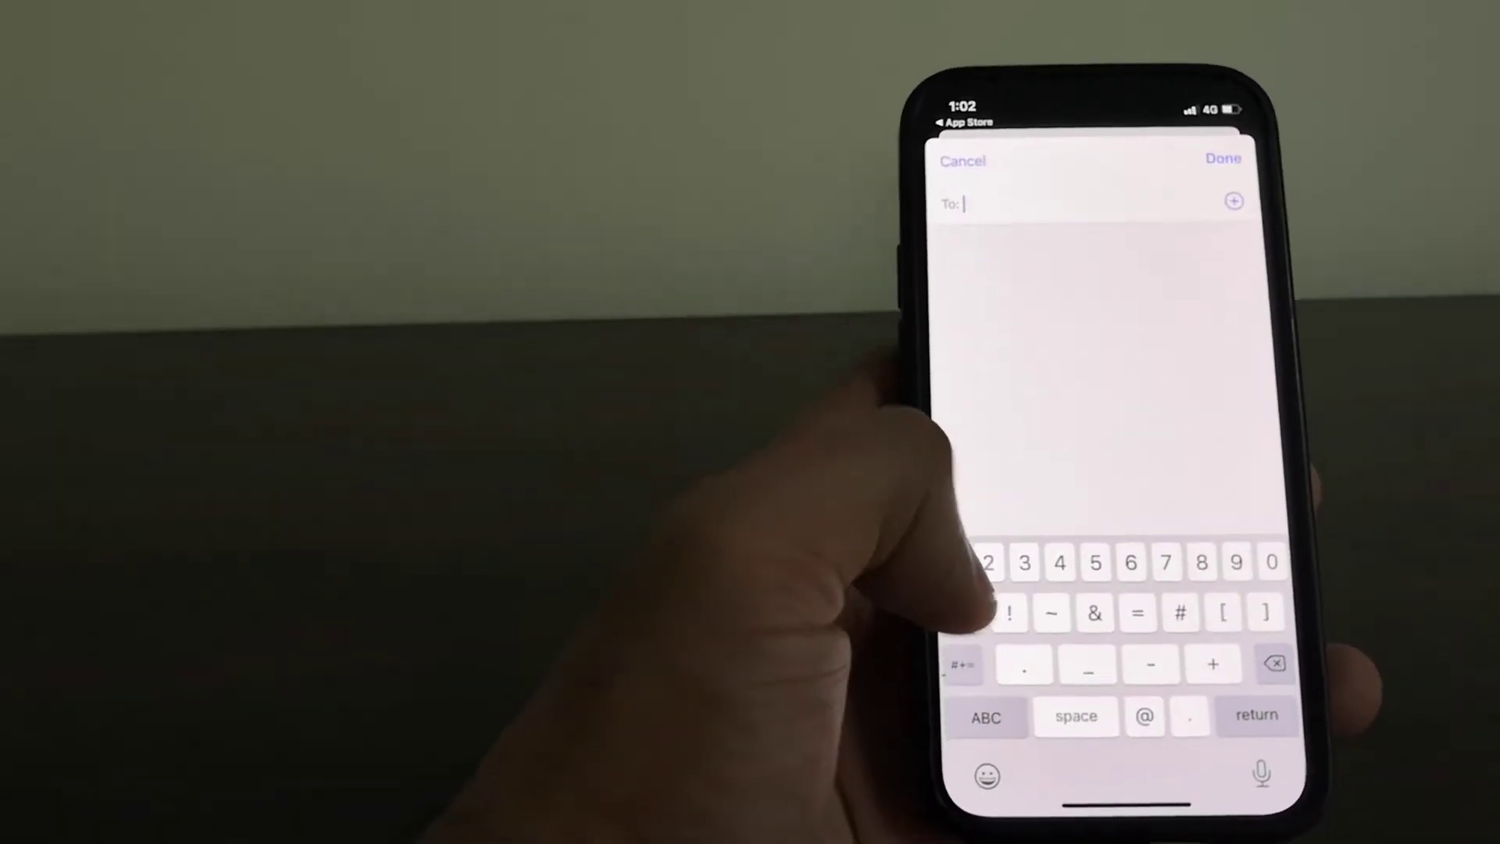
{"action": "type", "text": "2"}
{"action": "key", "text": "BackSpace"}
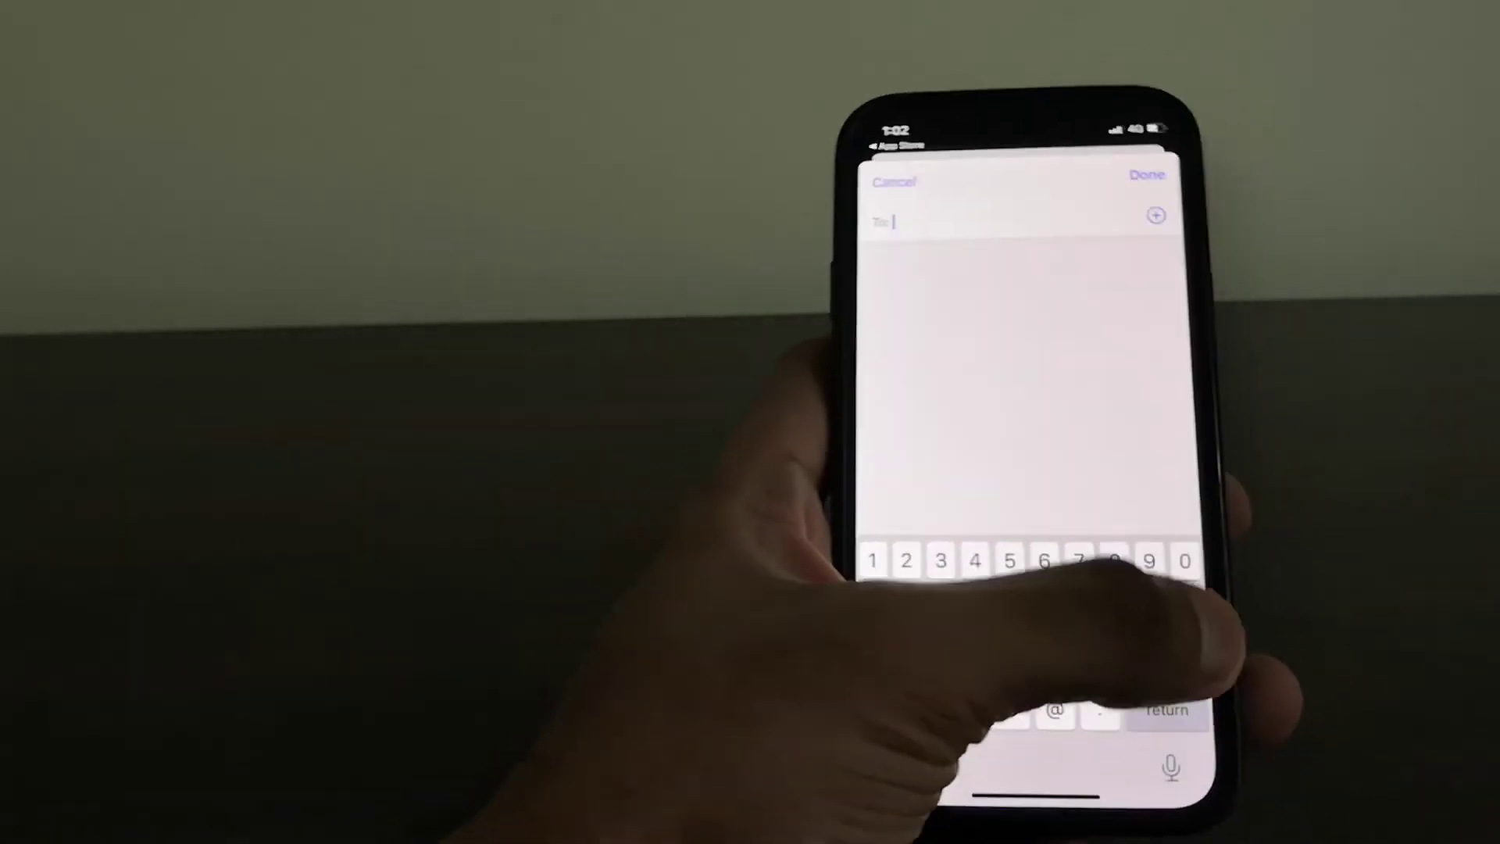
{"action": "type", "text": "1"}
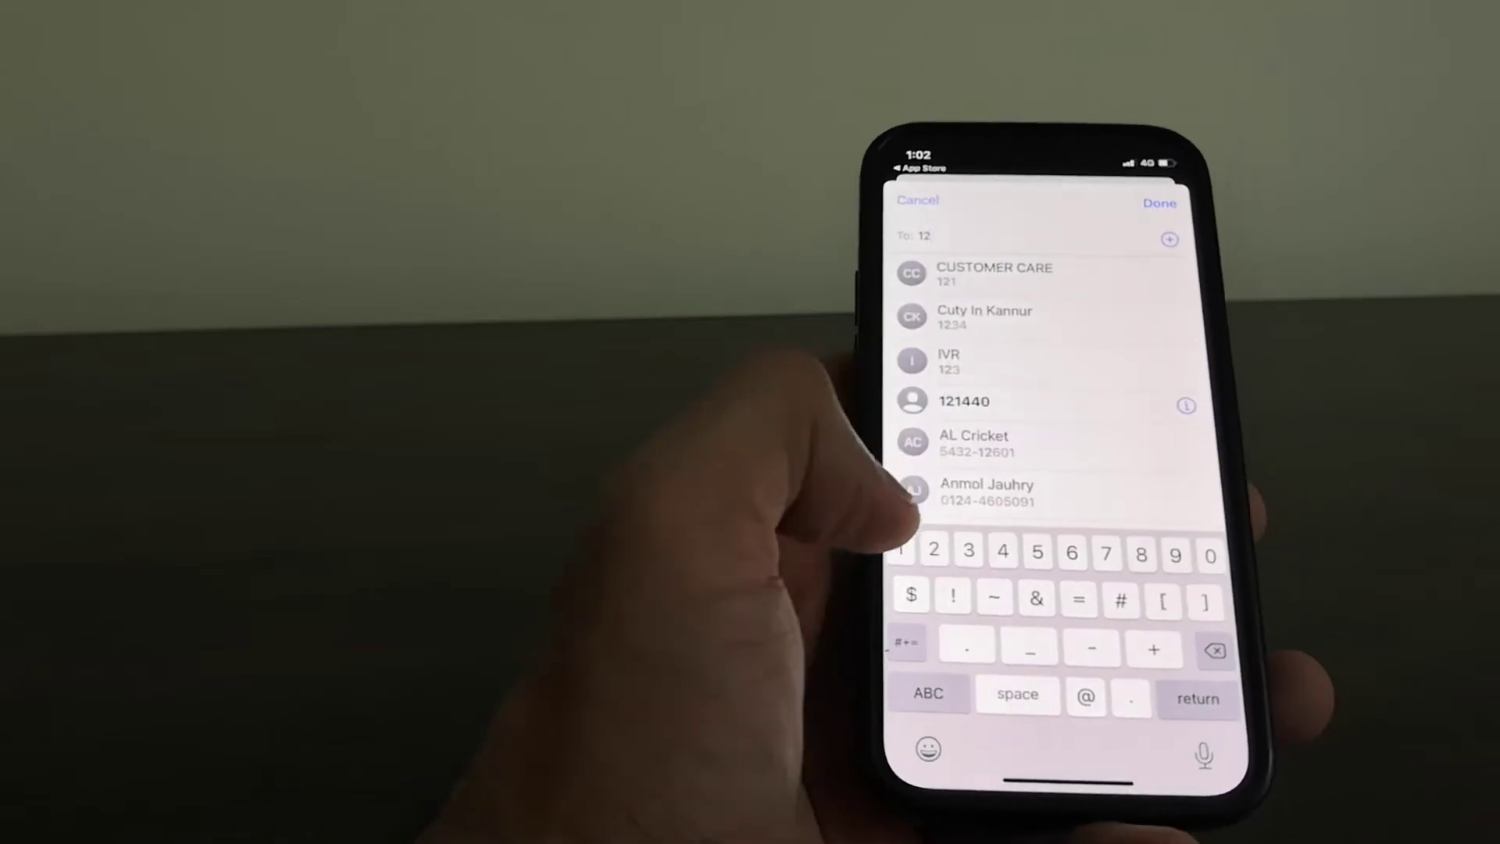
{"action": "type", "text": "21"}
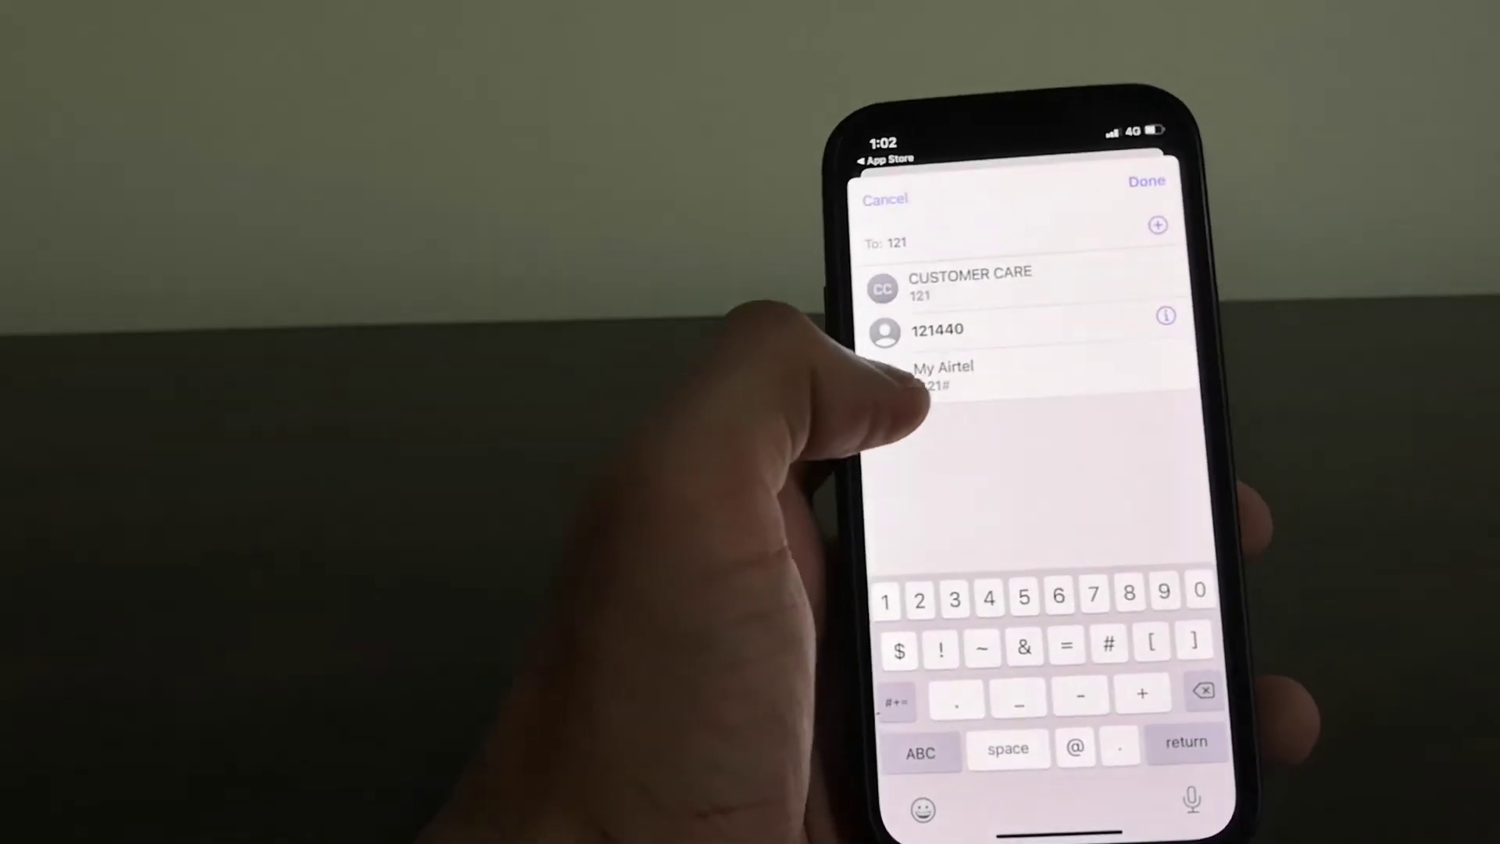
{"action": "left_click", "coordinate": [937, 267]}
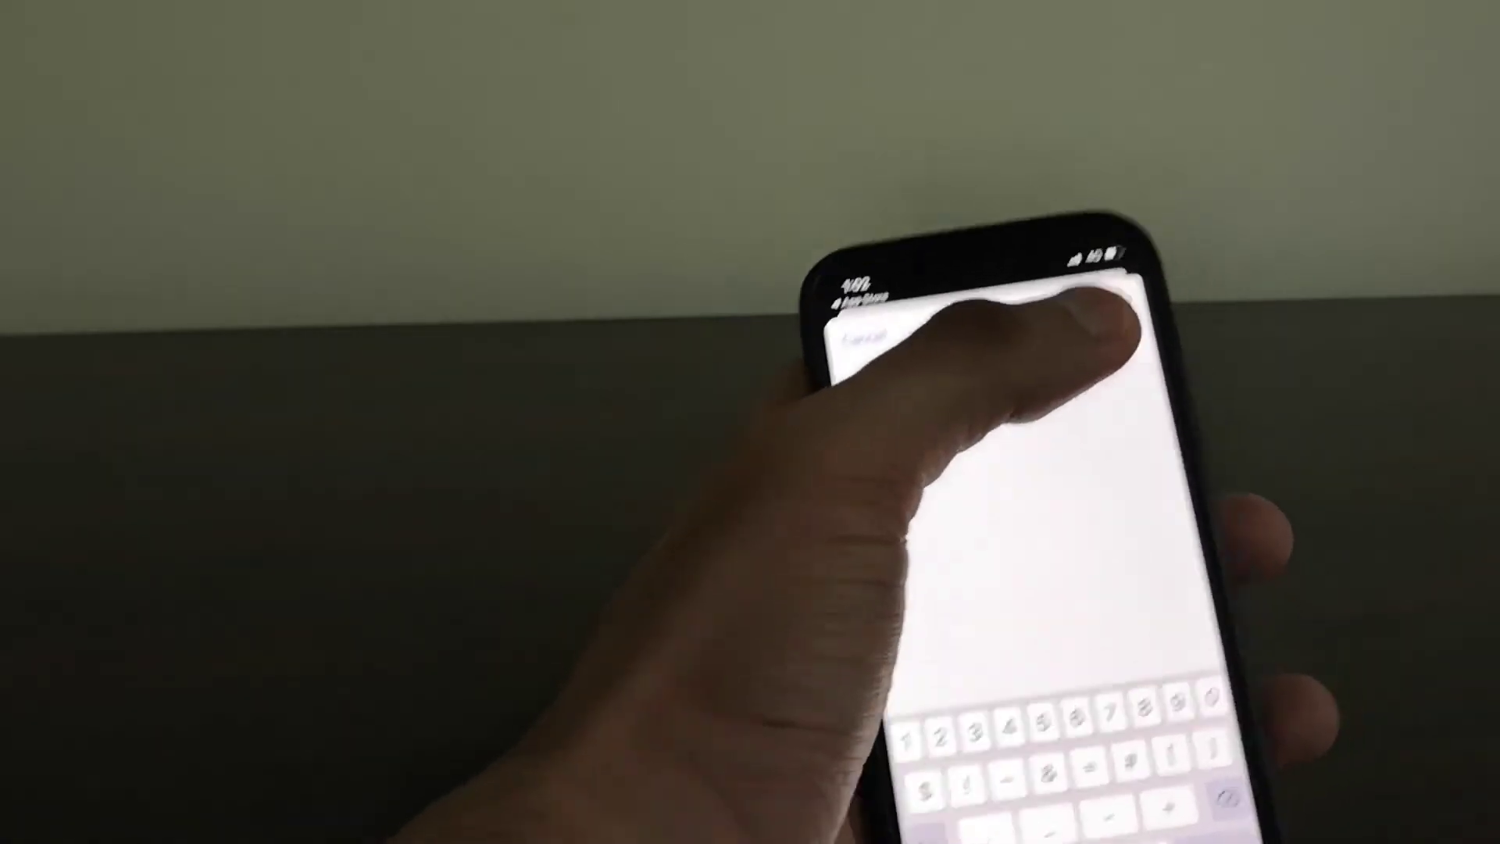
{"action": "left_click", "coordinate": [1102, 314]}
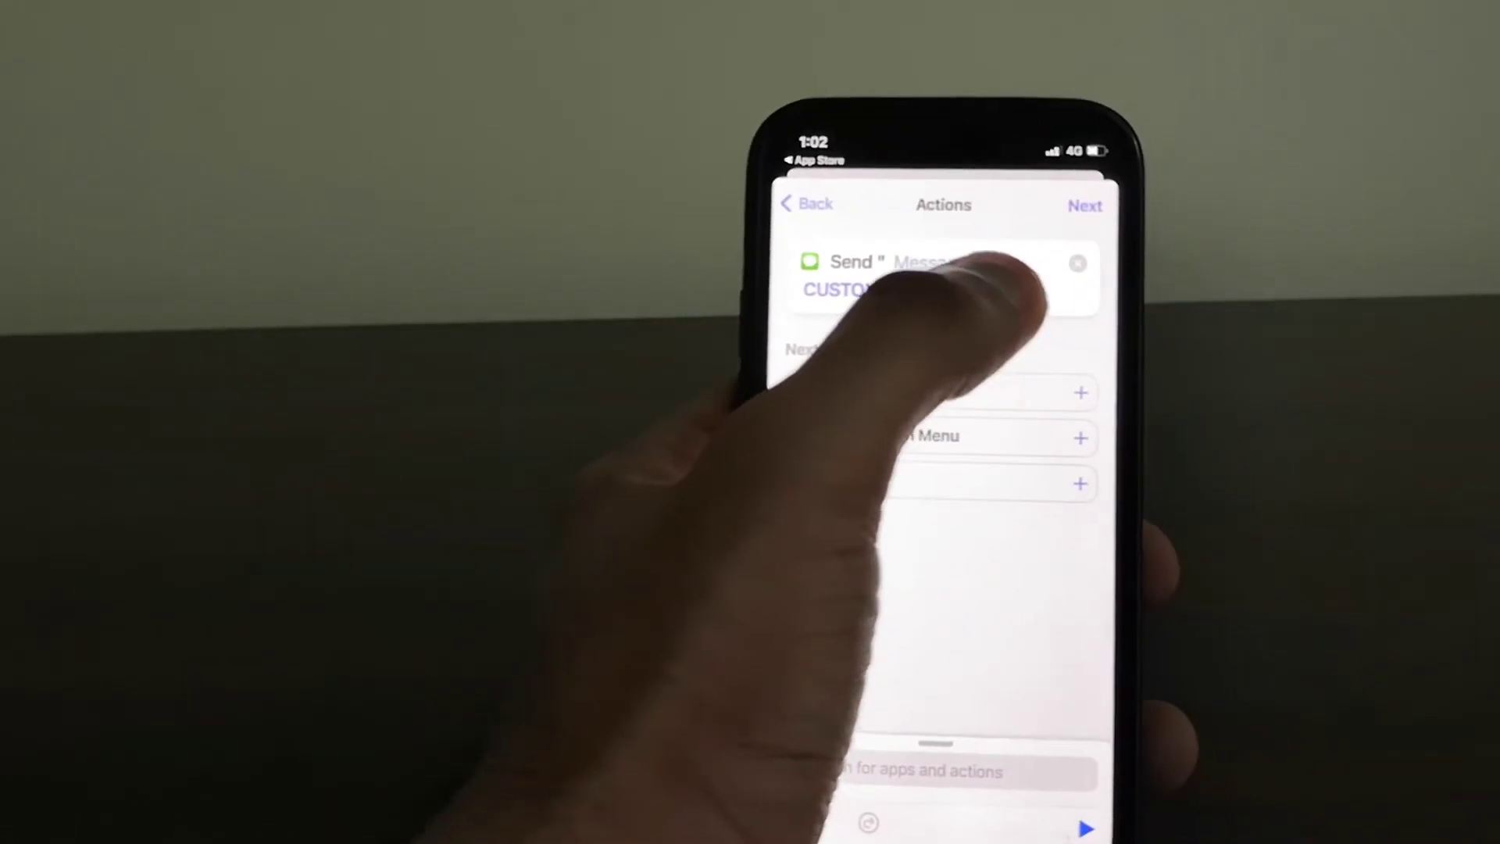
{"action": "left_click", "coordinate": [915, 296]}
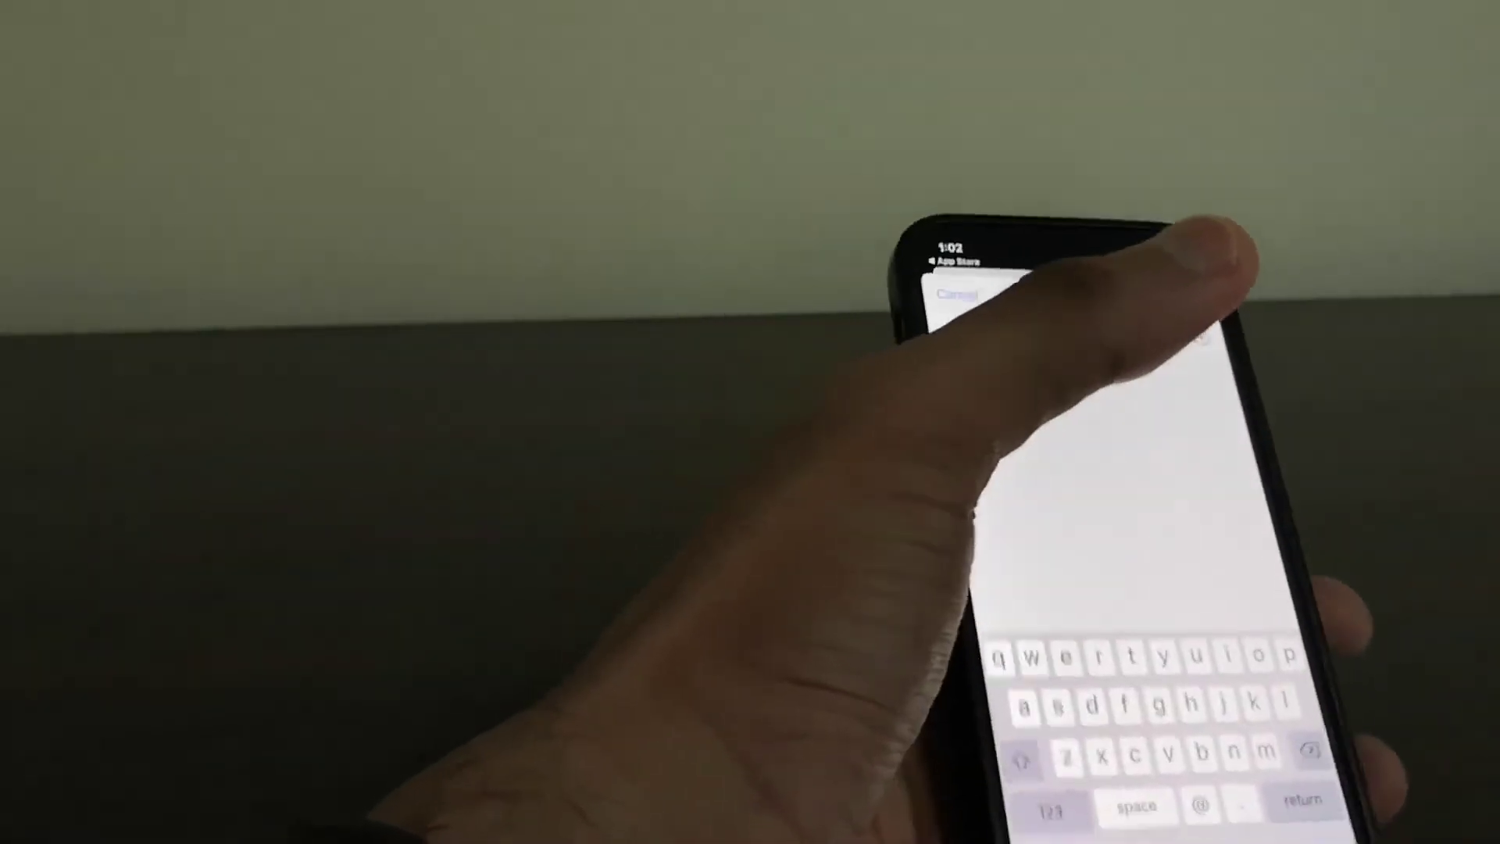
Step: Confirm the recipient, enter 'Hello' as the message, and continue to the summary
{"action": "left_click", "coordinate": [1132, 232]}
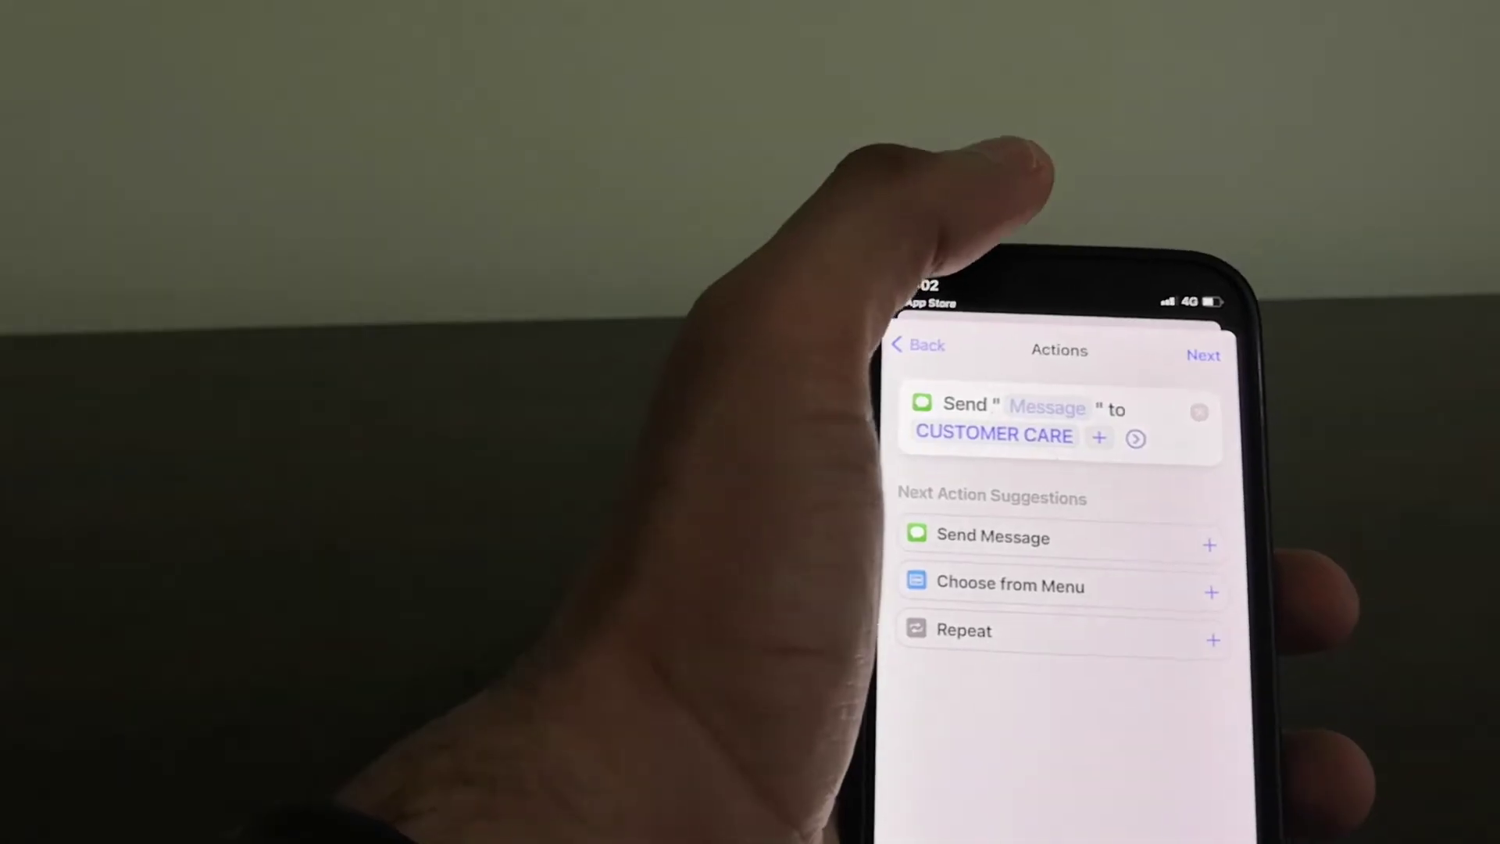
{"action": "left_click", "coordinate": [1025, 408]}
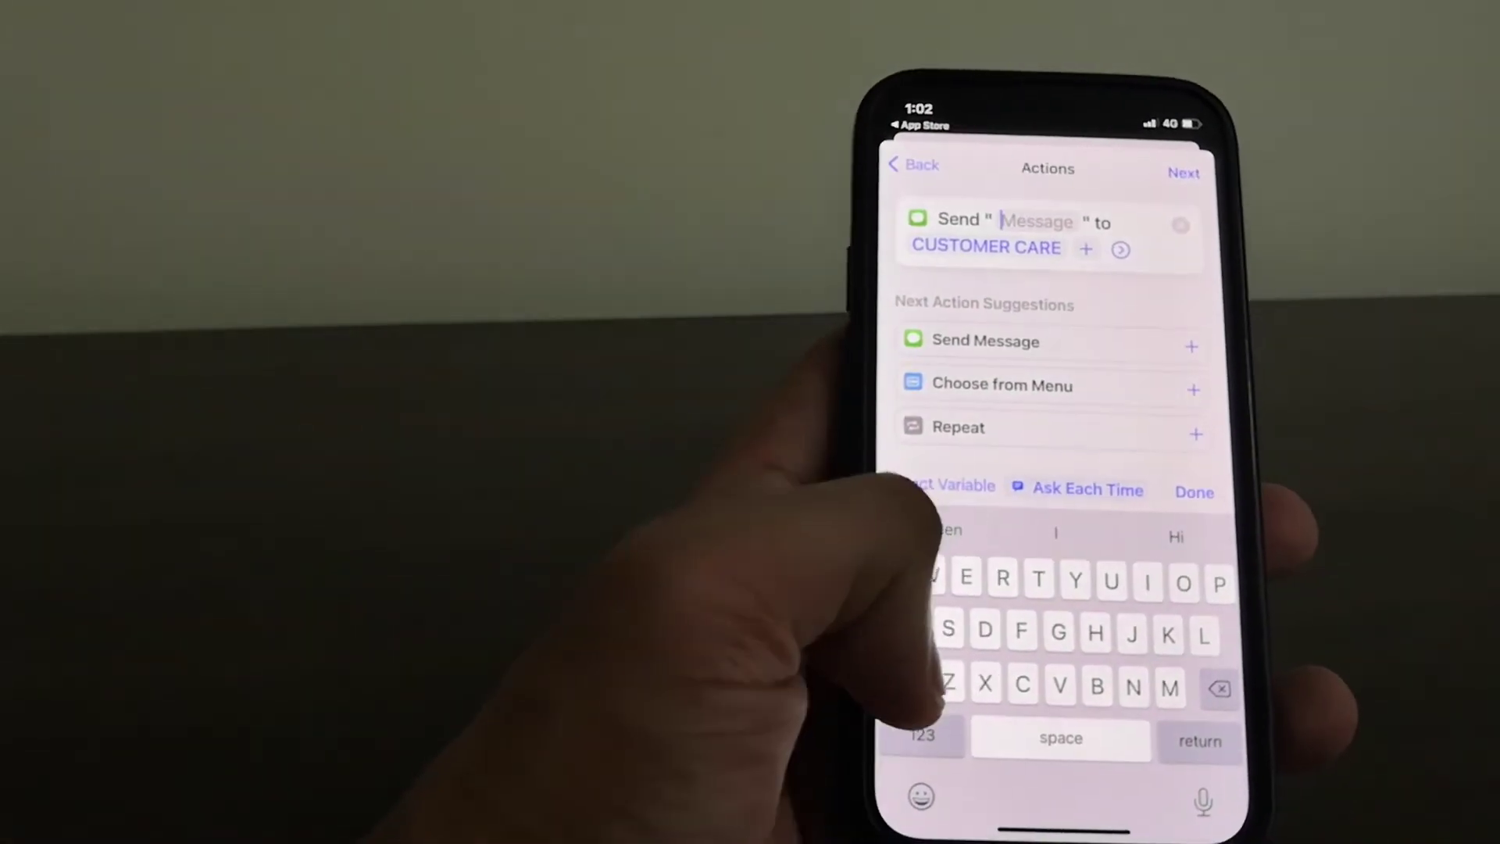
{"action": "type", "text": "Hel"}
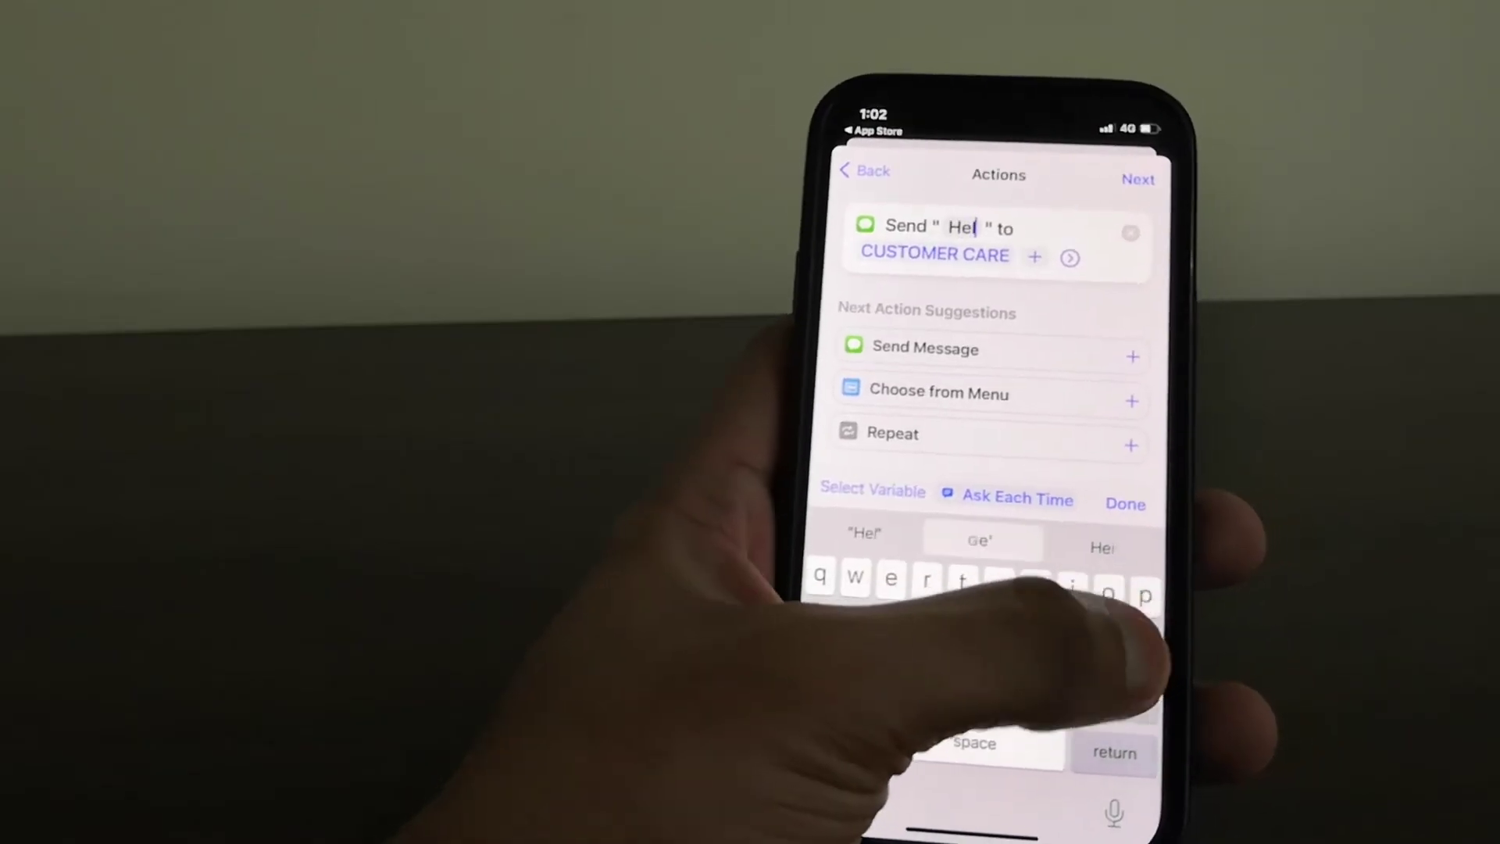
{"action": "type", "text": "lo"}
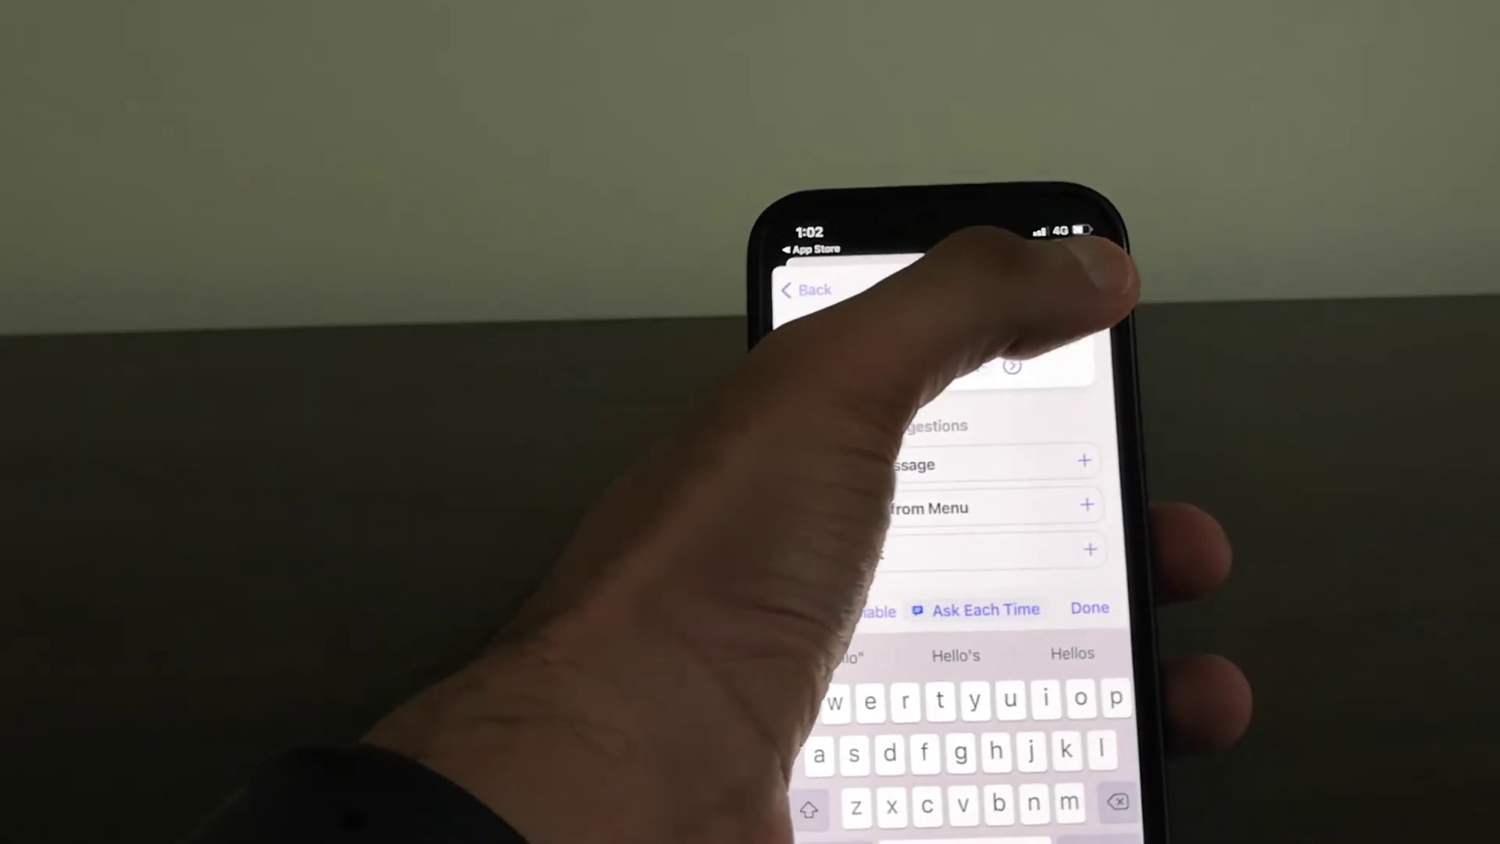
{"action": "left_click", "coordinate": [1091, 281]}
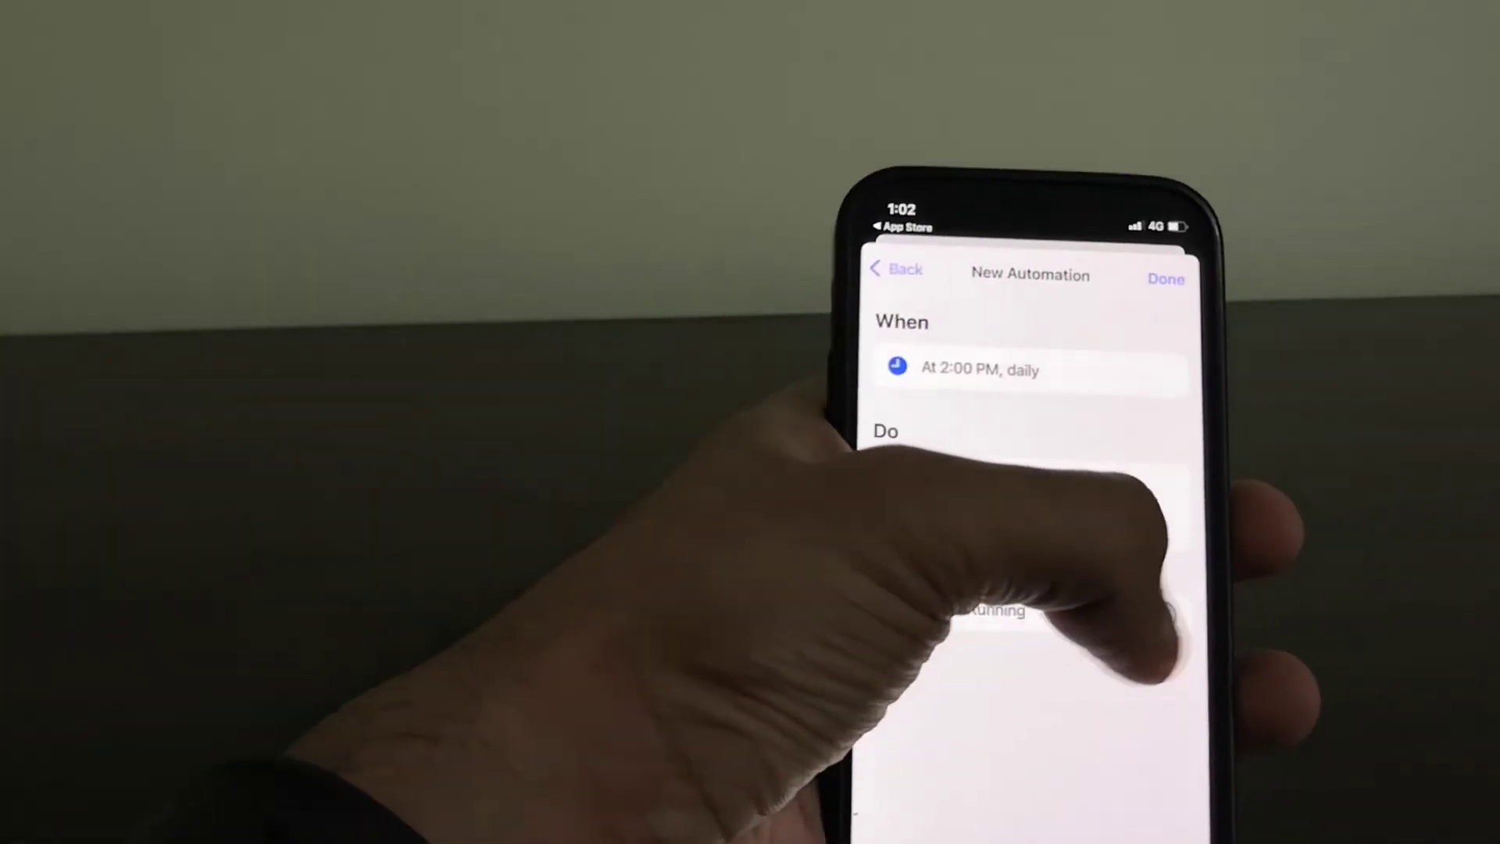
Step: Turn off Ask Before Running, choosing Don't Ask, and save the automation
{"action": "left_click", "coordinate": [1149, 617]}
{"action": "left_click", "coordinate": [1133, 619]}
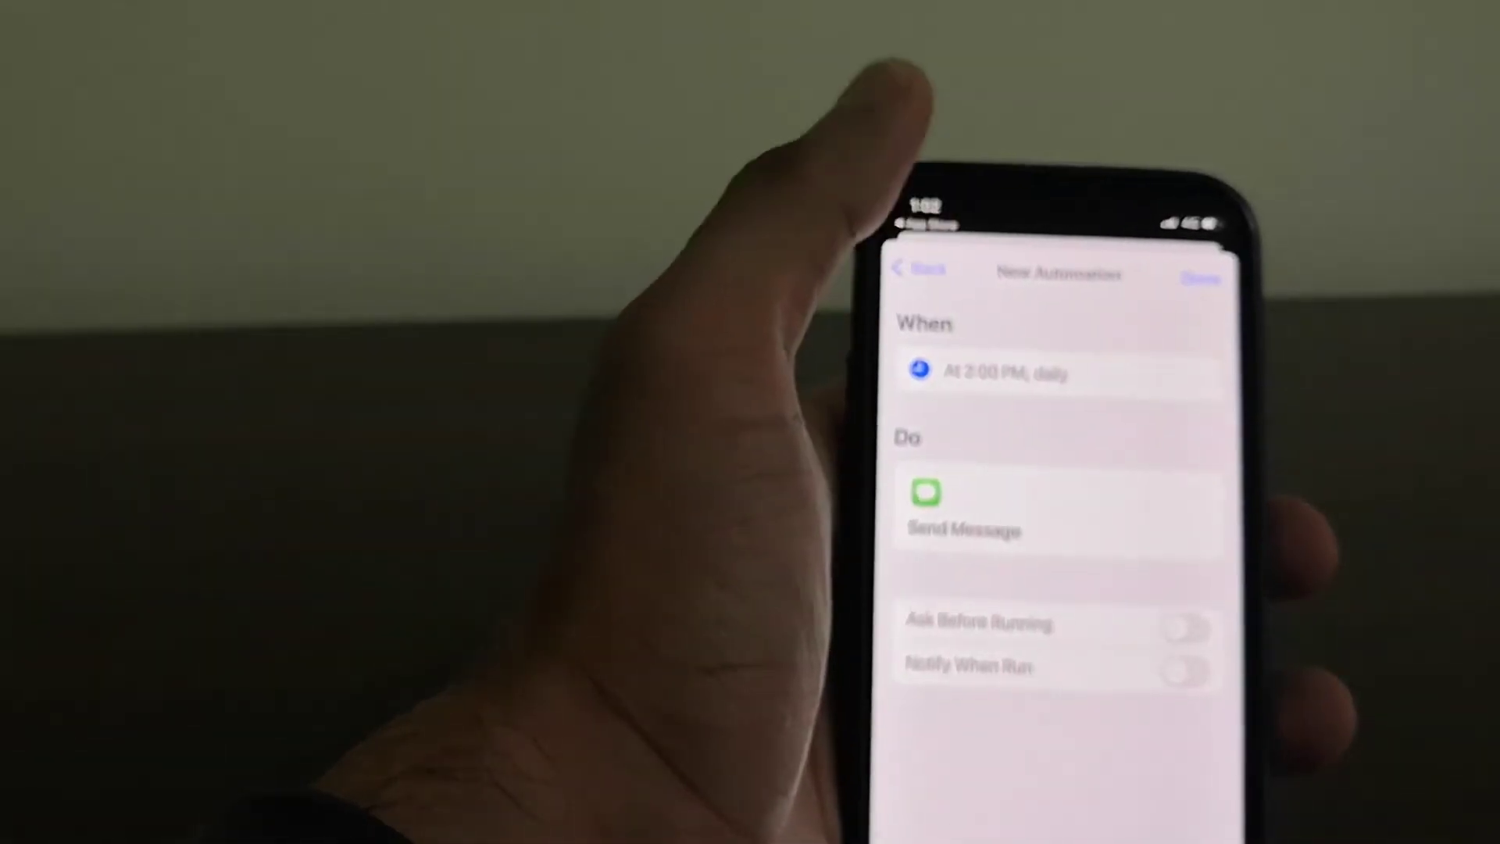
{"action": "left_click", "coordinate": [1198, 278]}
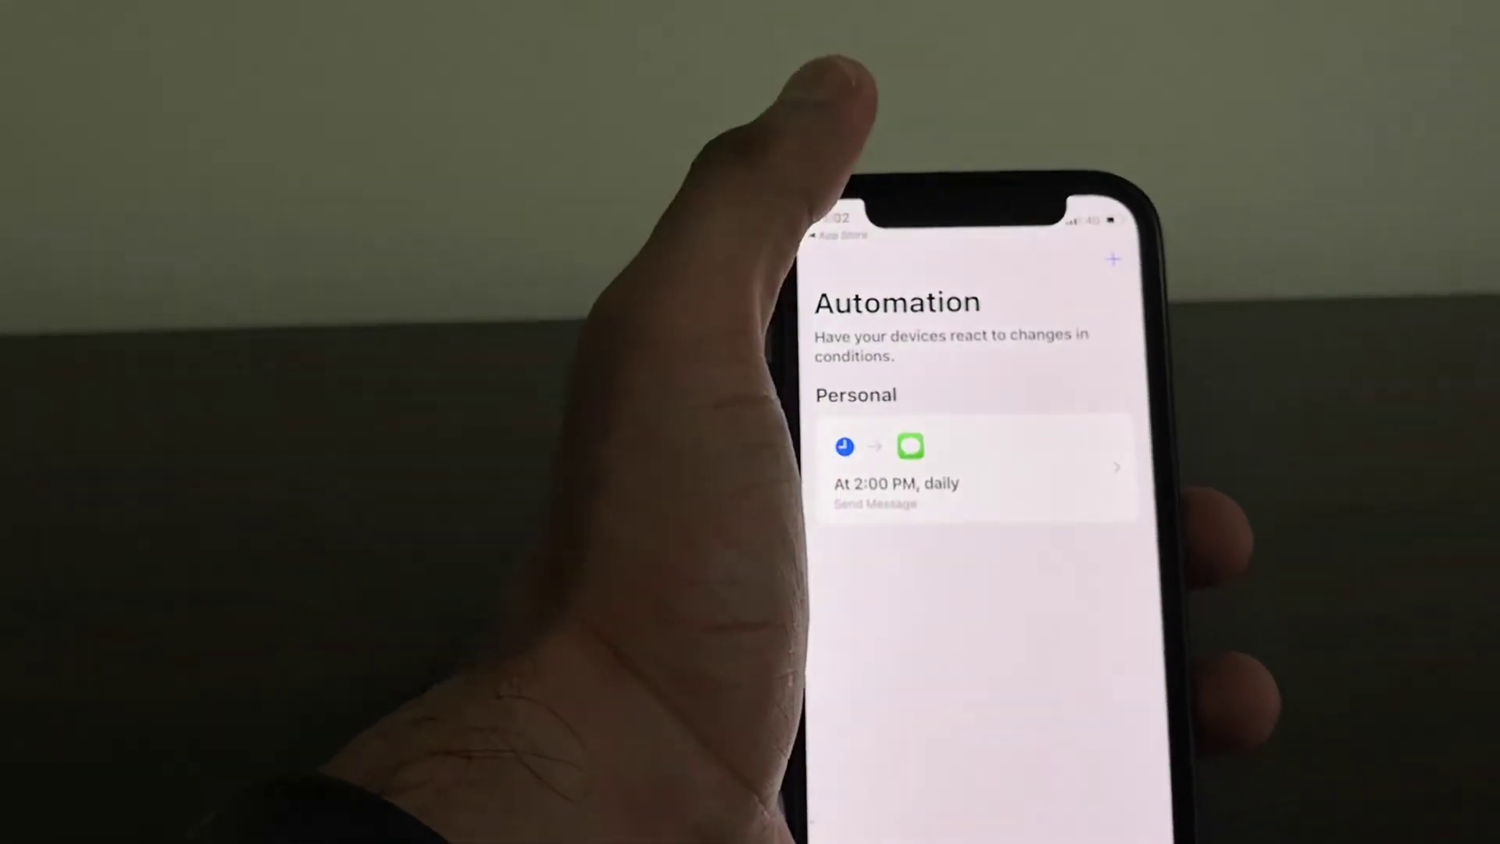